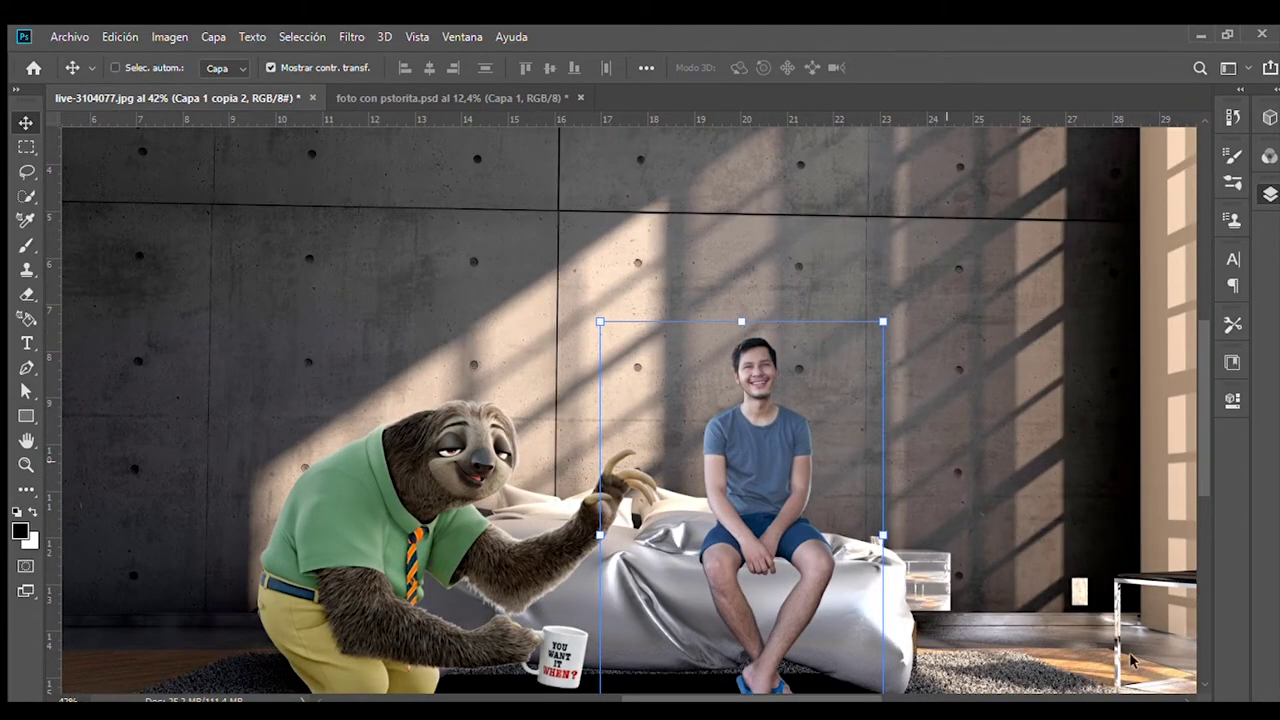
Step: Position the cut-out man on layer Capa 1 copia 2 so he sits on the bed beside the sloth
left_click(172, 37)
key("i")
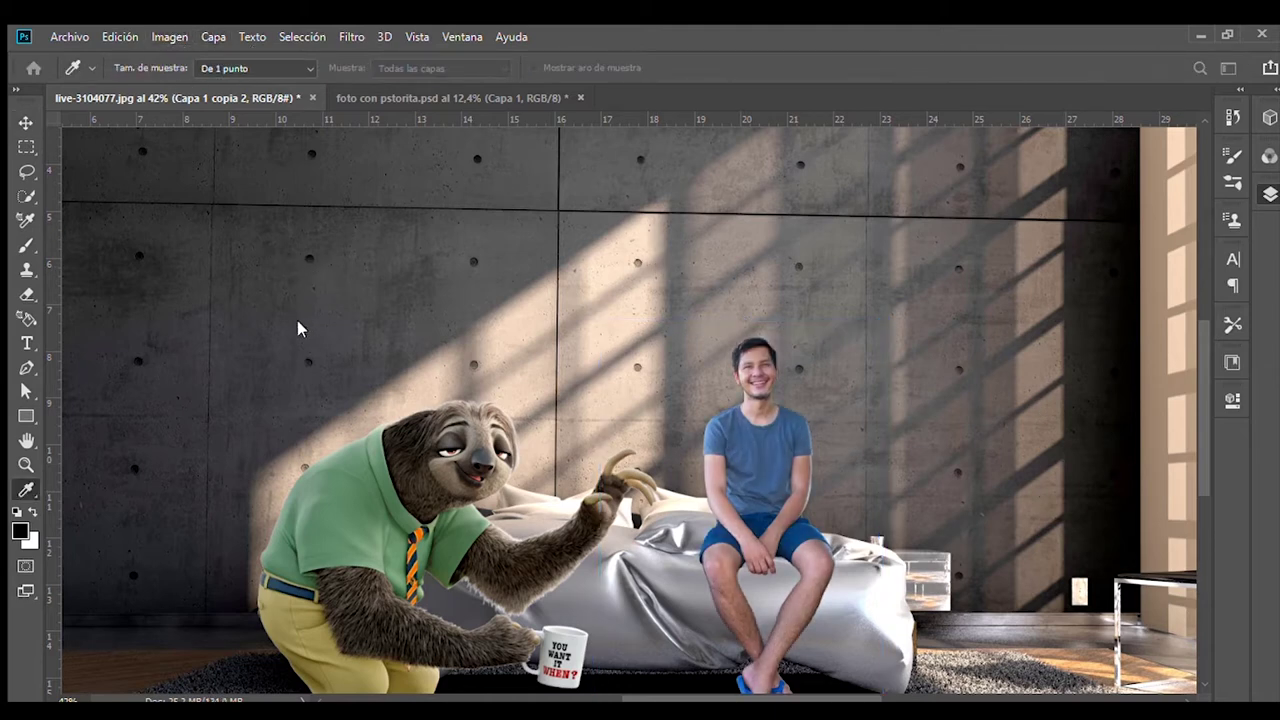
key("v")
scroll(583, 231, "up", 1)
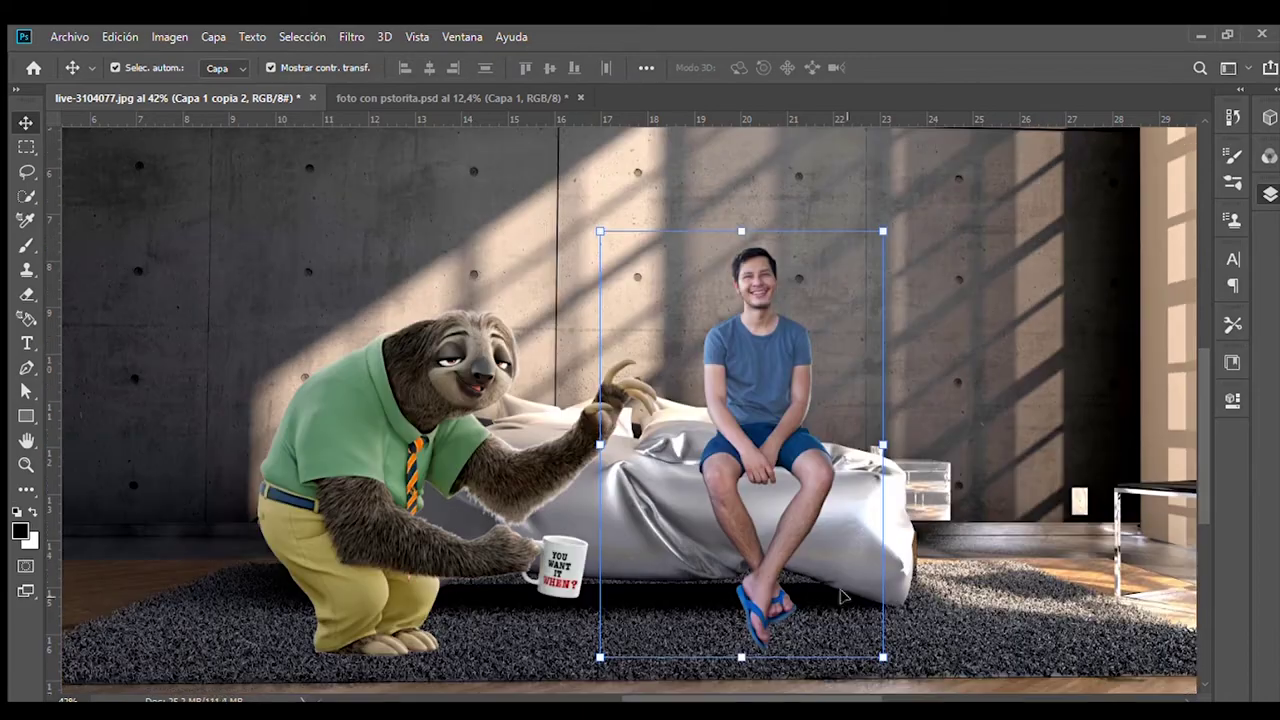
Step: Paint black on the sloth's mask to hide the light fringe under its feet
scroll(583, 231, "up", 1)
scroll(330, 550, "up", 1)
scroll(347, 560, "up", 1)
key("b")
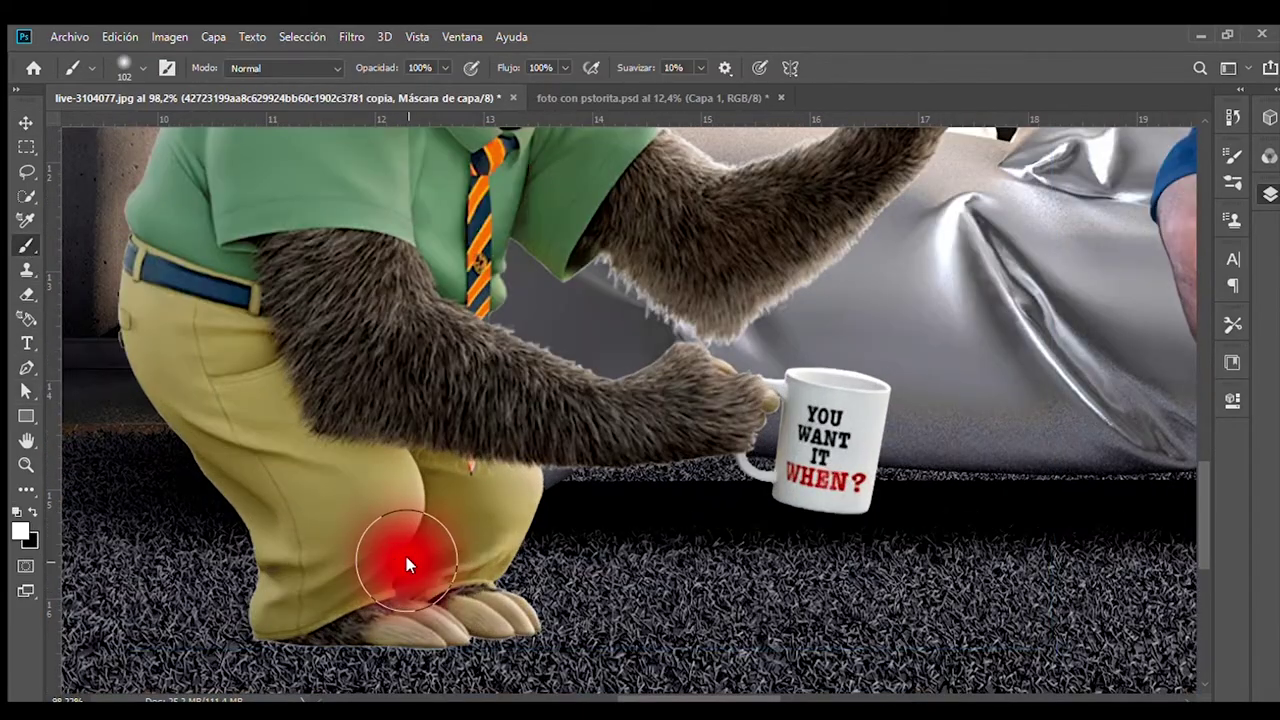
scroll(399, 553, "up", 2)
scroll(301, 628, "up", 2)
key("bracketright")
left_click_drag(429, 535, 694, 545)
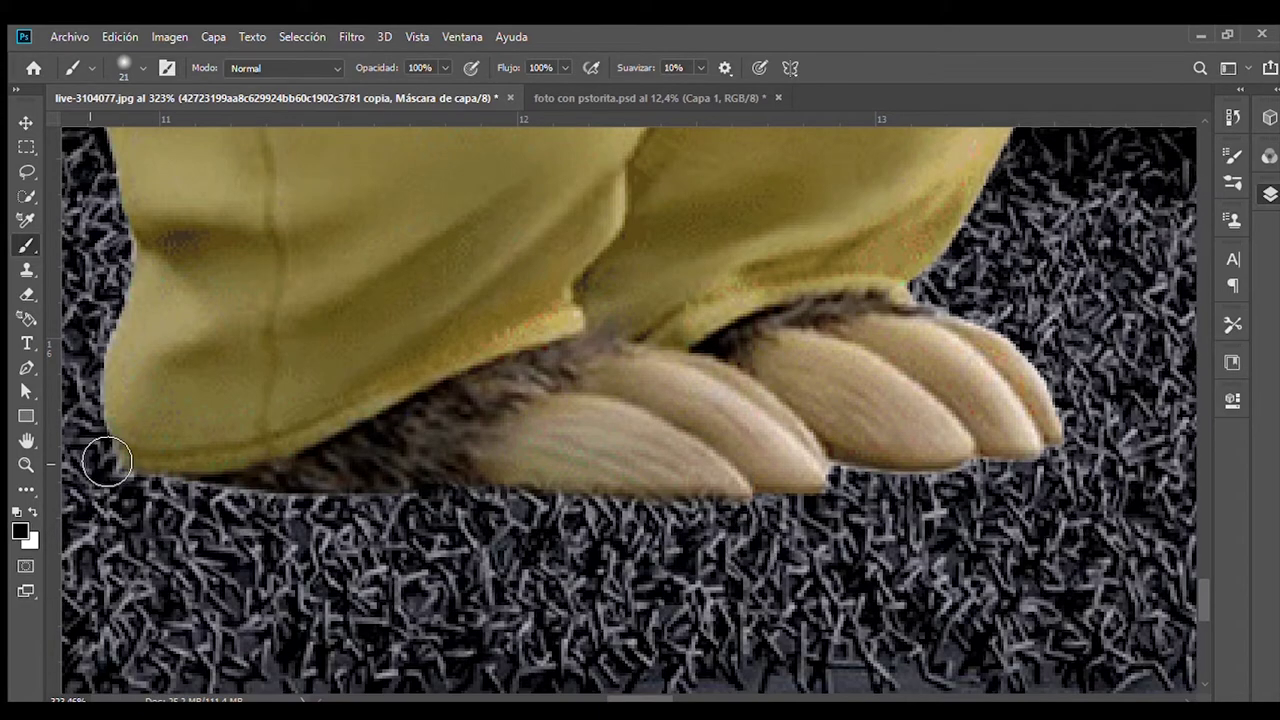
Step: Clean up the sloth's mask edge along the claw tips against the rug
scroll(420, 500, "right", 1, "ctrl")
scroll(600, 510, "right", 2, "ctrl")
left_click_drag(734, 523, 892, 440)
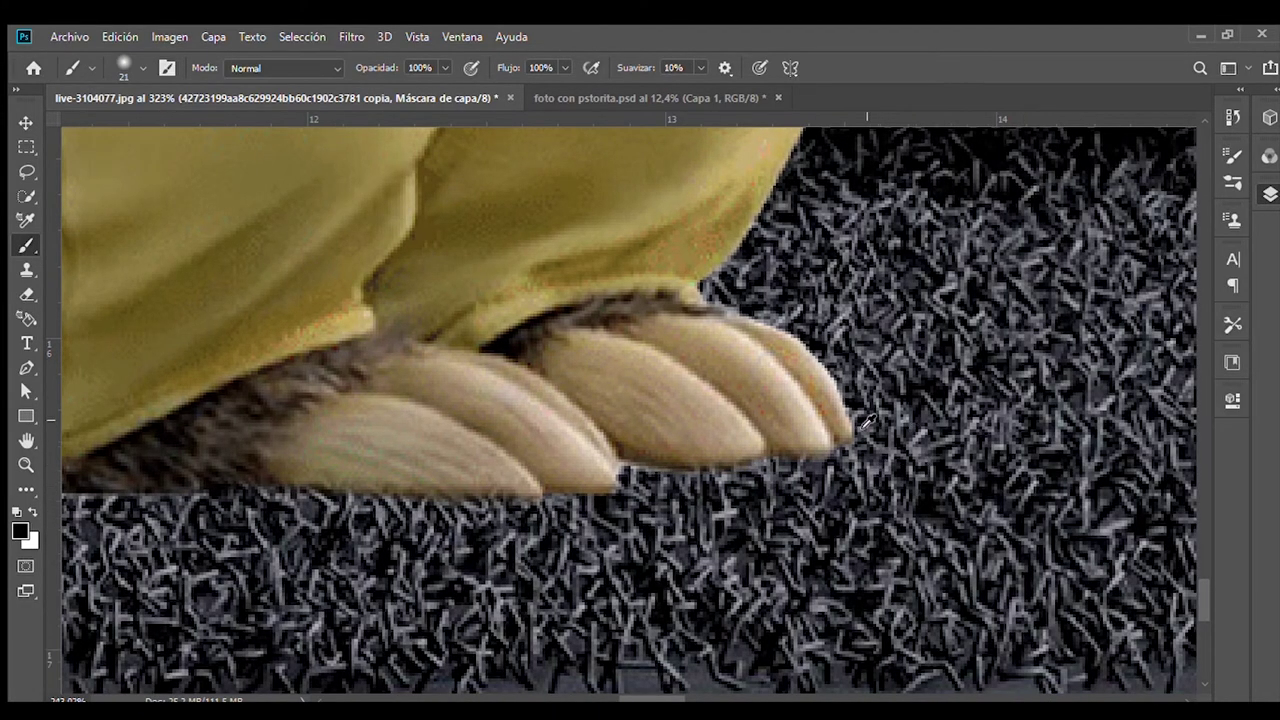
scroll(892, 440, "down", 5)
scroll(870, 430, "up", 5)
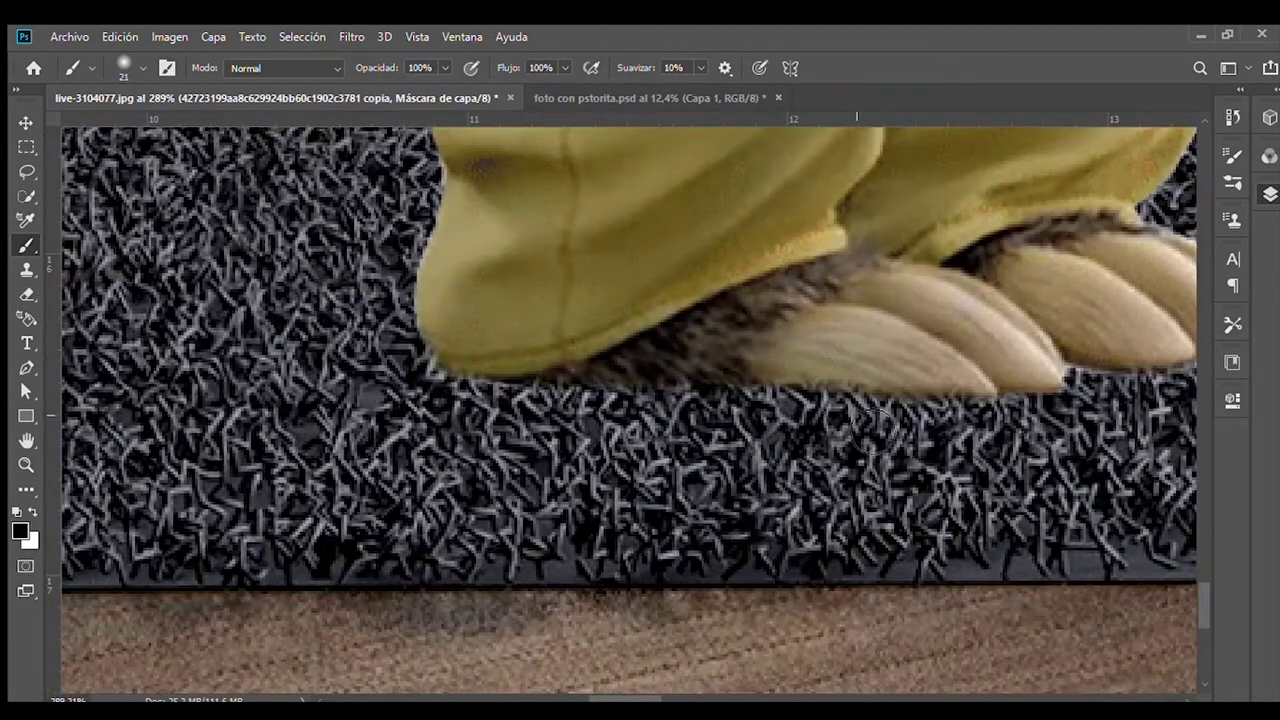
scroll(882, 412, "down", 2)
scroll(870, 430, "down", 3)
scroll(820, 500, "up", 5)
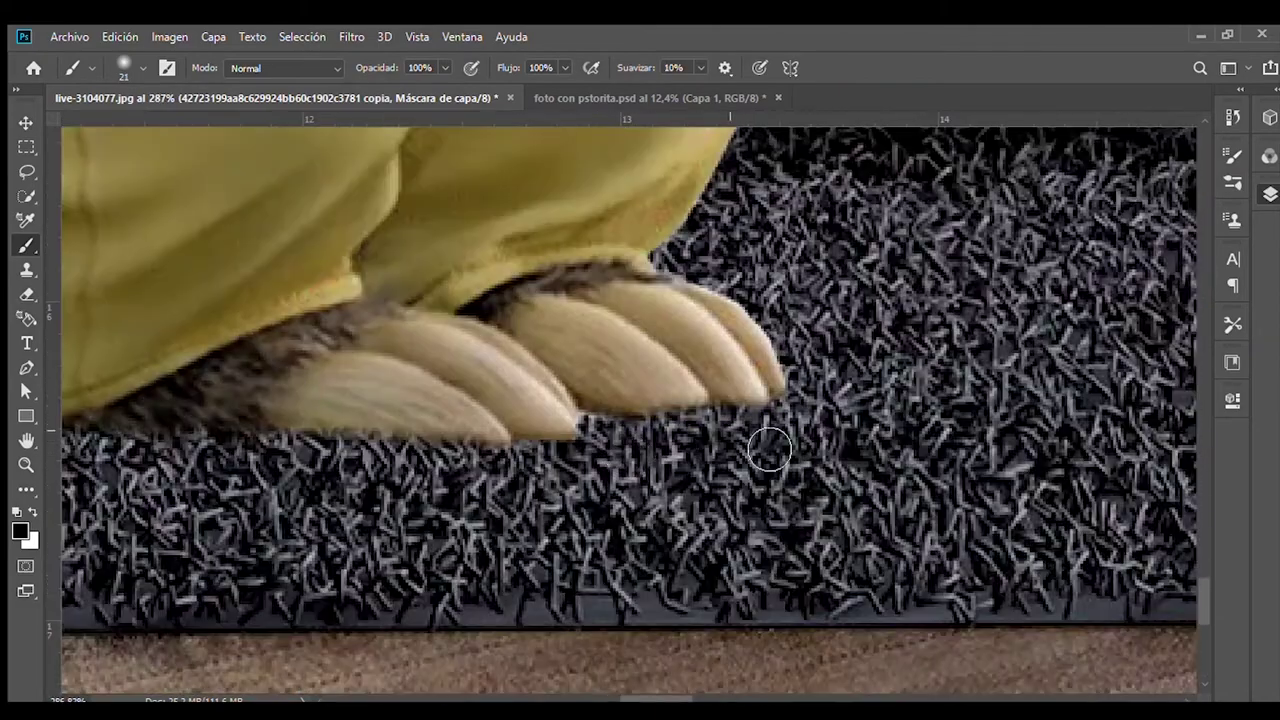
scroll(590, 470, "down", 5)
scroll(712, 637, "up", 2)
scroll(712, 637, "up", 4)
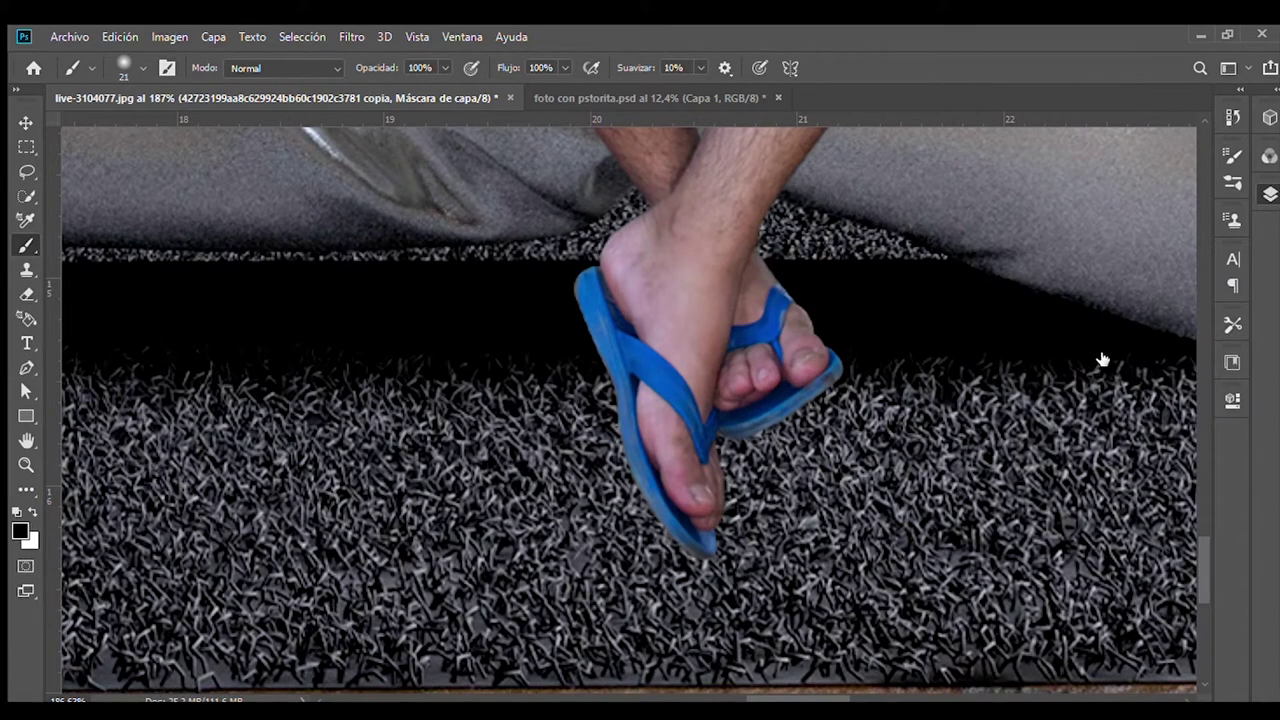
Step: Brush dark shadows on Capa 2 under and beside the man's flip-flops on the rug
key("ctrl+shift+alt+n")
mouse_move(658, 590)
left_mouse_down()
mouse_move(609, 494)
mouse_move(620, 503)
mouse_move(642, 443)
left_mouse_up()
mouse_move(720, 455)
left_mouse_down()
mouse_move(830, 430)
mouse_move(626, 371)
mouse_move(600, 440)
mouse_move(666, 516)
left_mouse_up()
scroll(626, 371, "down", 1)
key("ctrl+z")
key("ctrl+z")
key("ctrl+shift+z")
key("v")
scroll(718, 402, "down", 3)
scroll(688, 415, "down", 2)
left_click(688, 415)
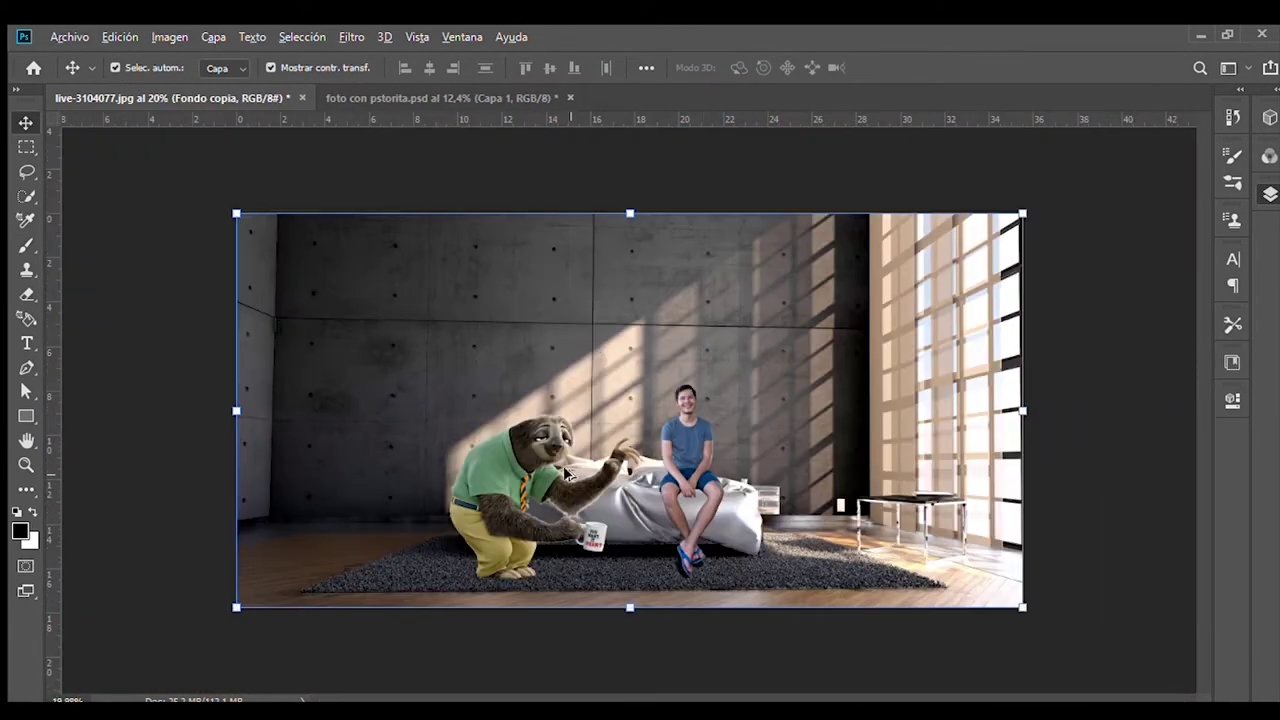
Step: Crop to a tall portrait frame around the sloth and man, then add new layer Capa 3
key("i")
key("c")
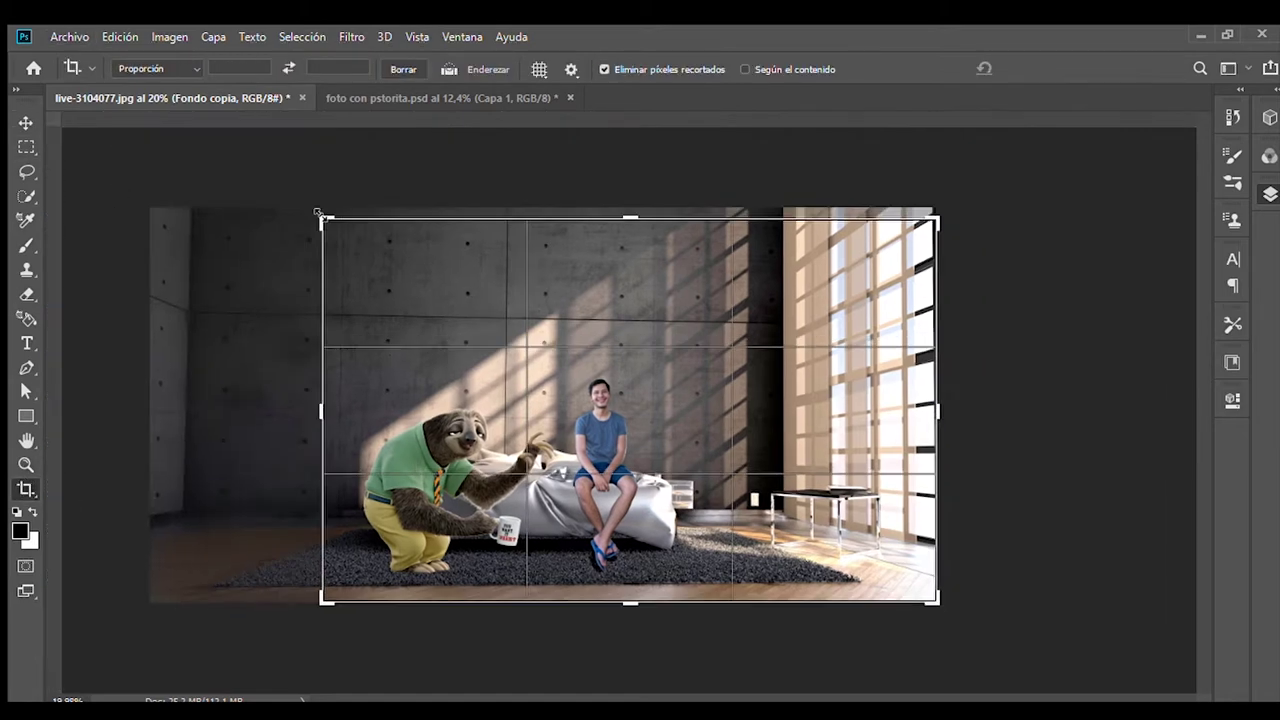
left_click_drag(934, 410, 812, 416)
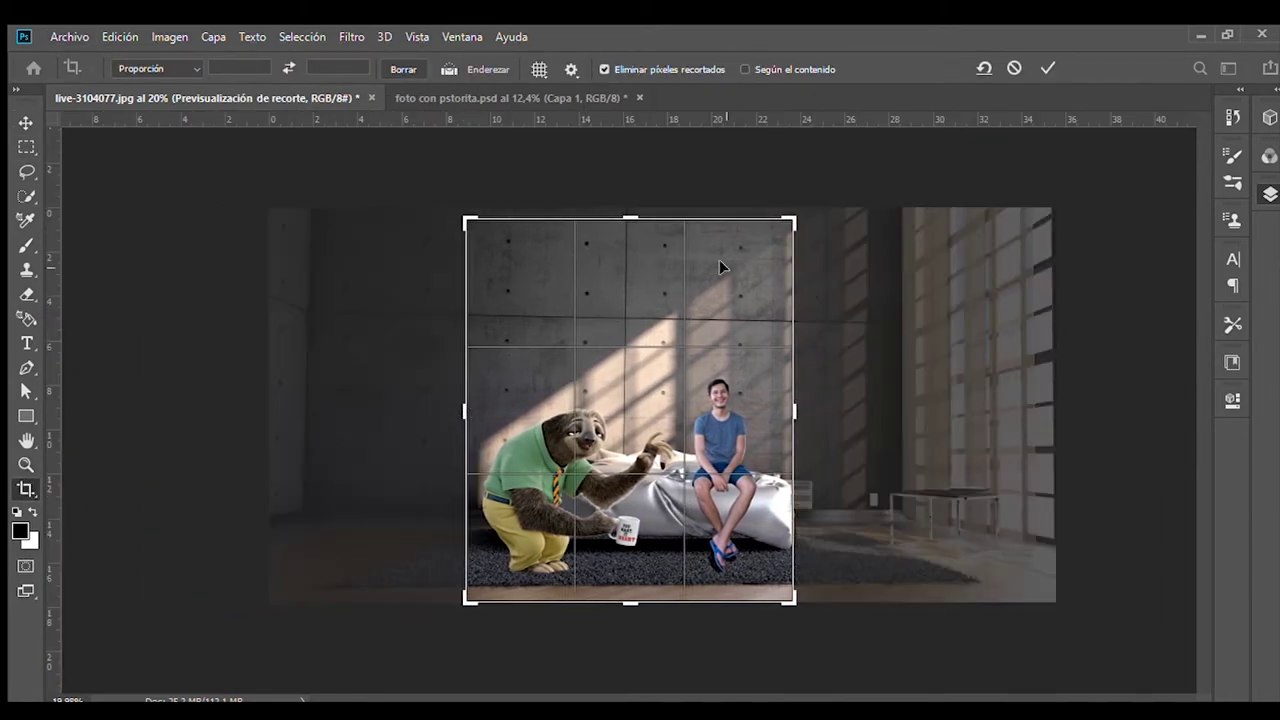
key("Return")
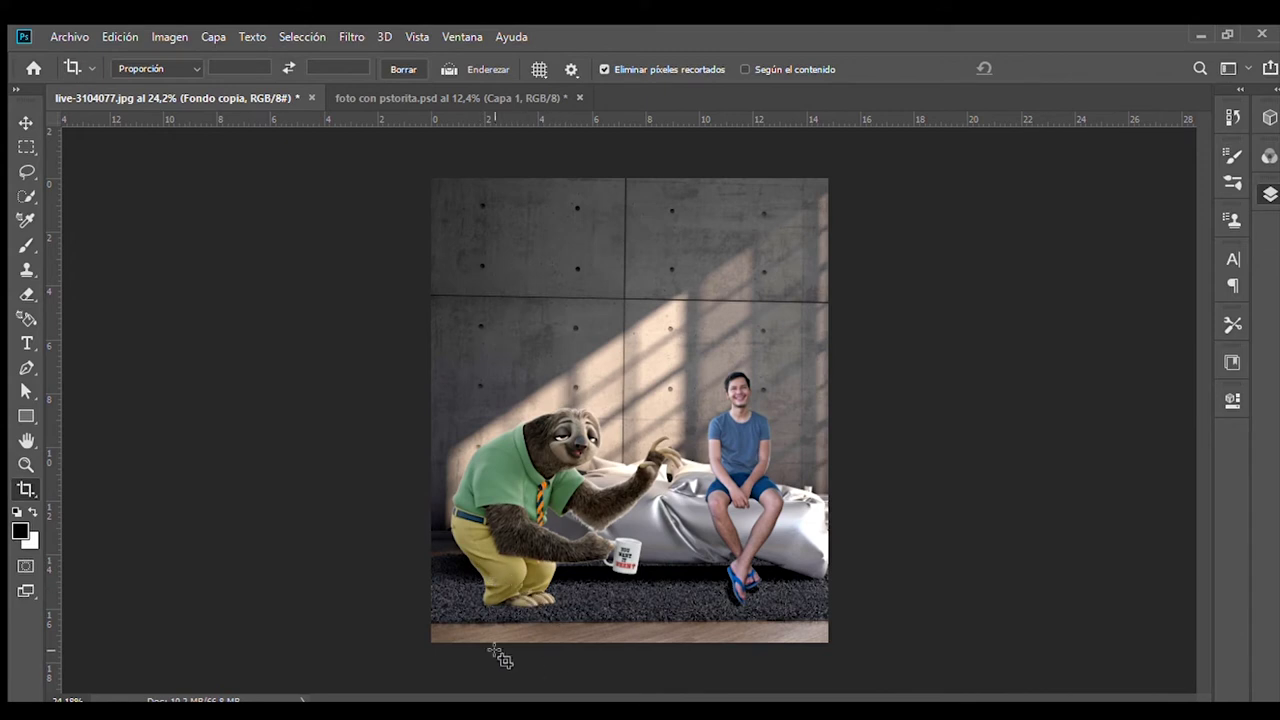
key("alt+bracketright")
key("alt+bracketright")
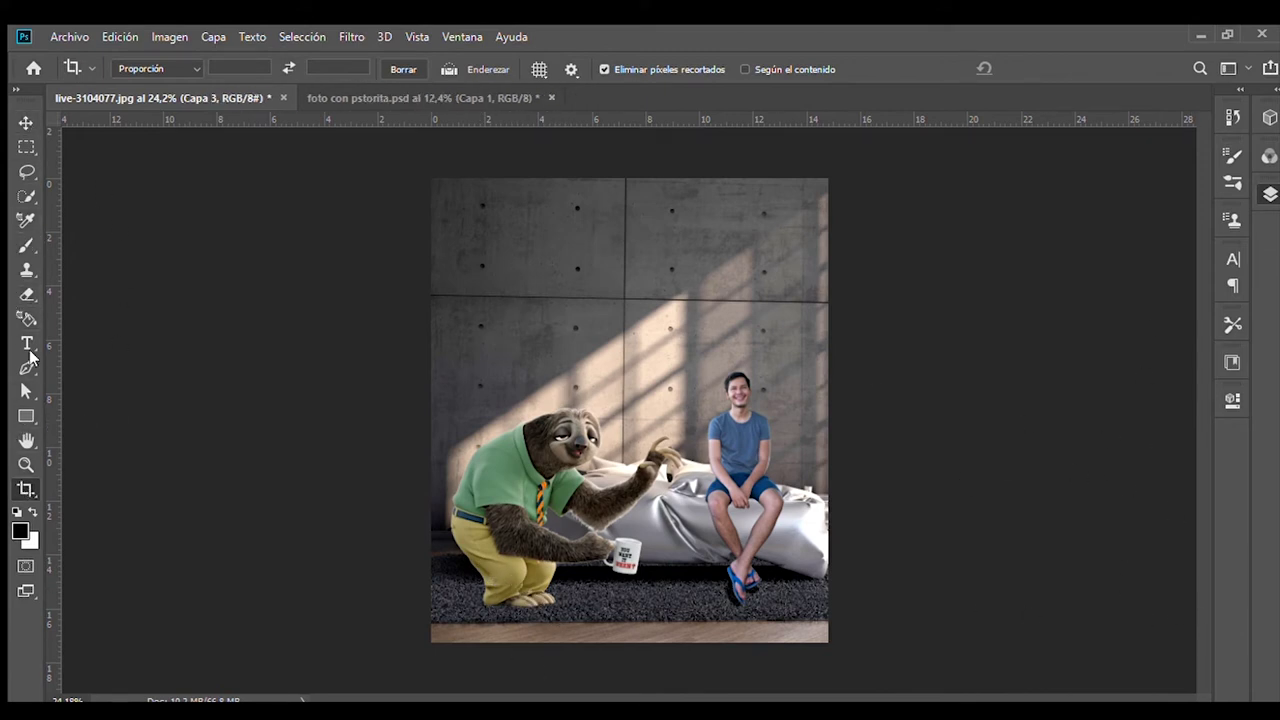
Step: Pick a light orange foreground colour from the image
left_click(30, 487)
key("g")
key("b")
left_click(645, 333, "alt")
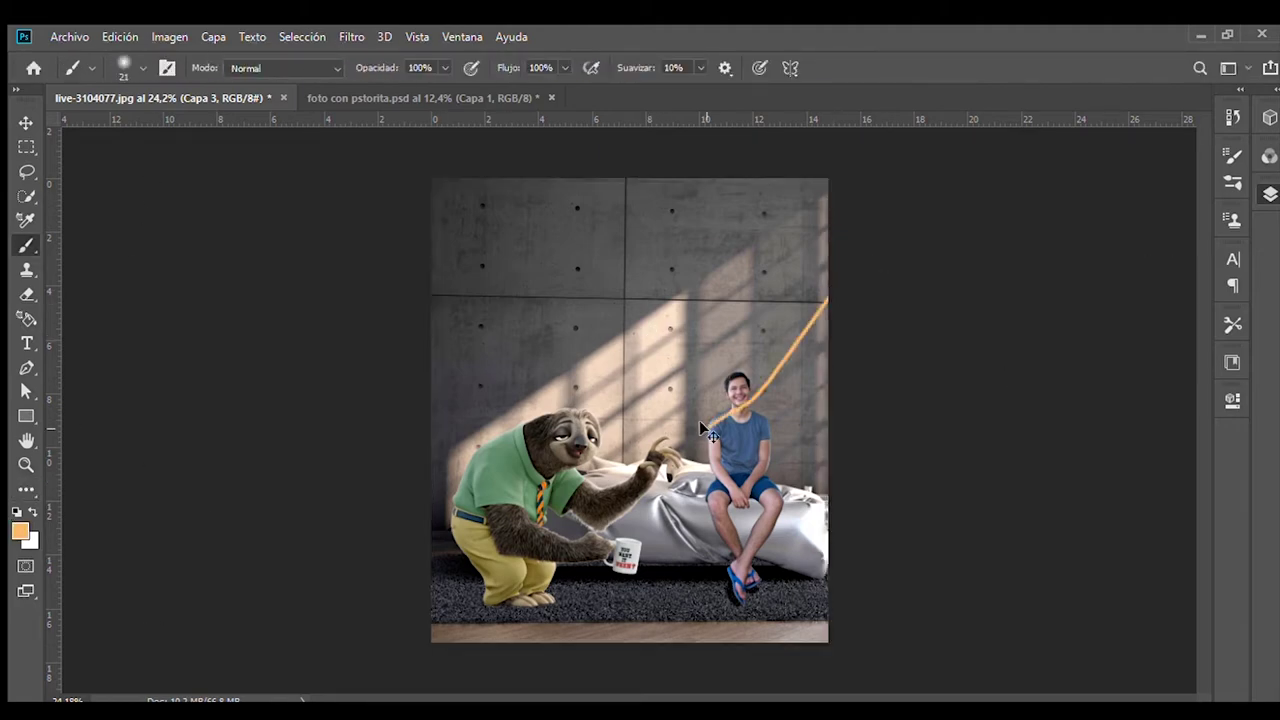
key("i")
Step: Try orange-to-white gradients across the canvas, undoing each attempt
key("g")
left_click_drag(496, 539, 480, 550)
key("ctrl+z")
key("i")
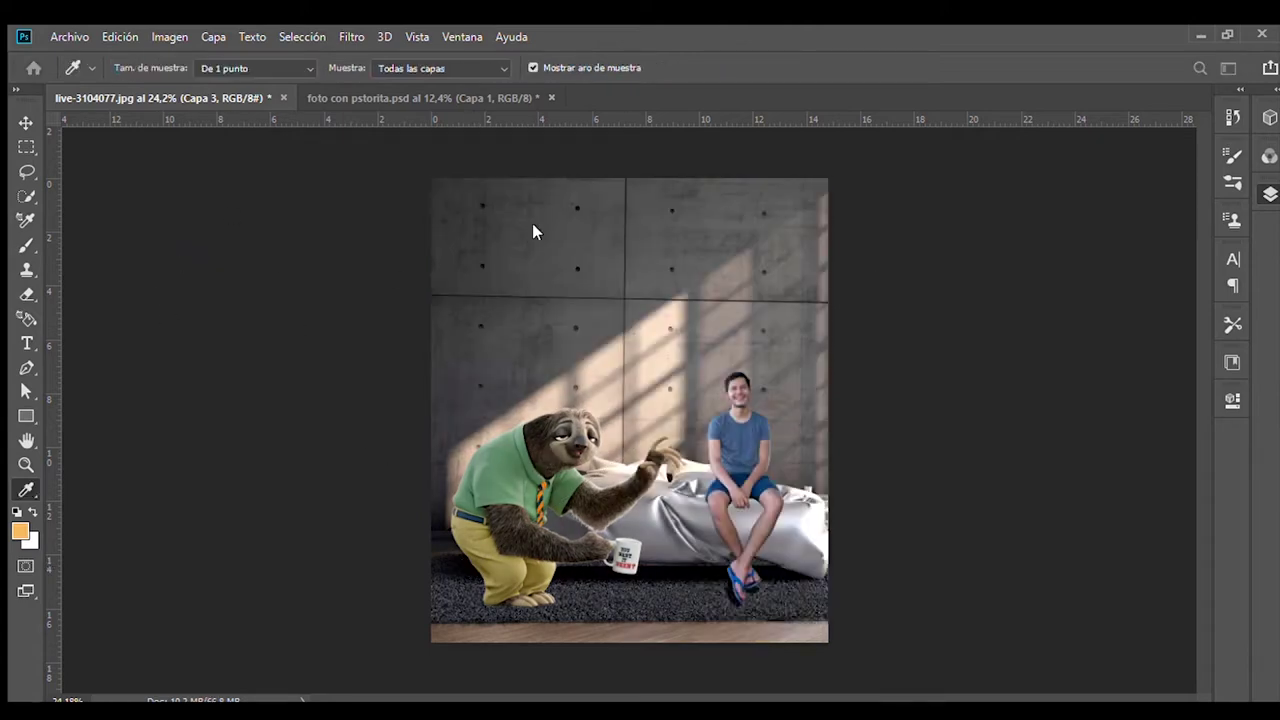
key("g")
left_click_drag(826, 294, 871, 323)
key("ctrl+z")
Step: Lay an orange-to-transparent gradient diagonally over the scene, then fit the image in view
key("i")
key("g")
mouse_move(822, 286)
left_mouse_down()
mouse_move(889, 249)
mouse_move(423, 600)
left_mouse_up()
key("ctrl+z")
key("ctrl+z")
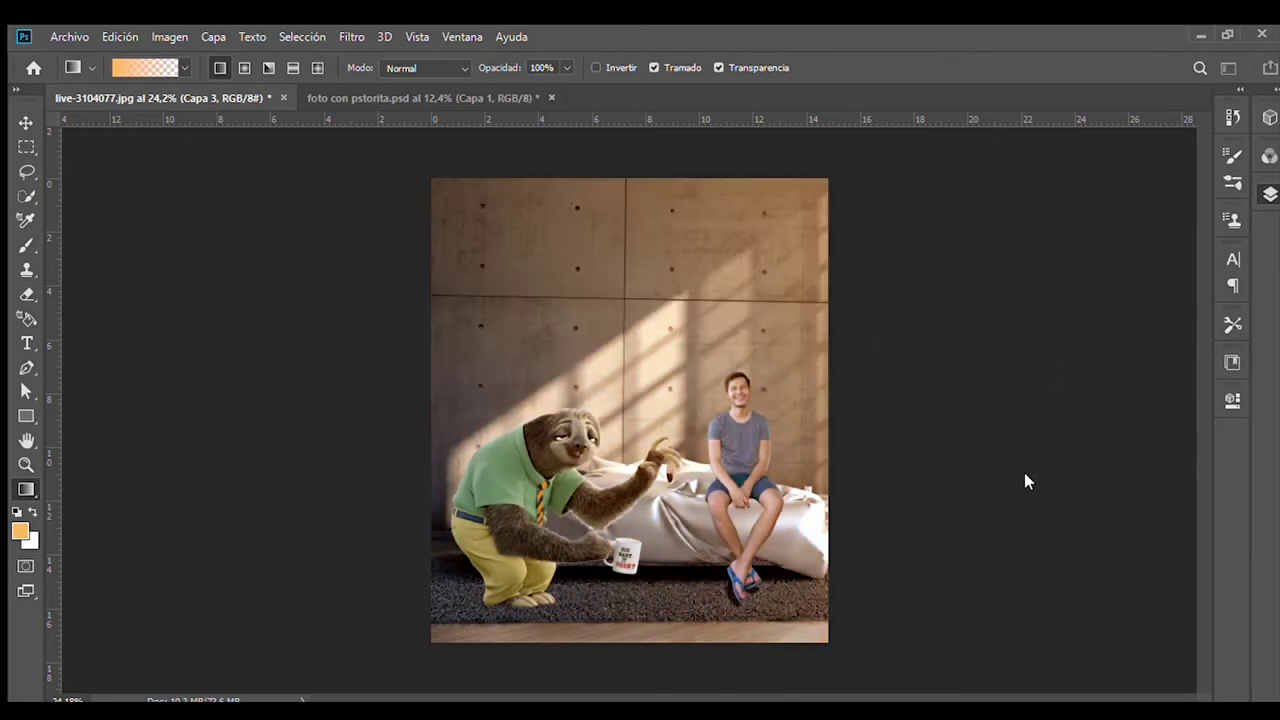
key("v")
scroll(794, 400, "up", 3)
key("ctrl+0")
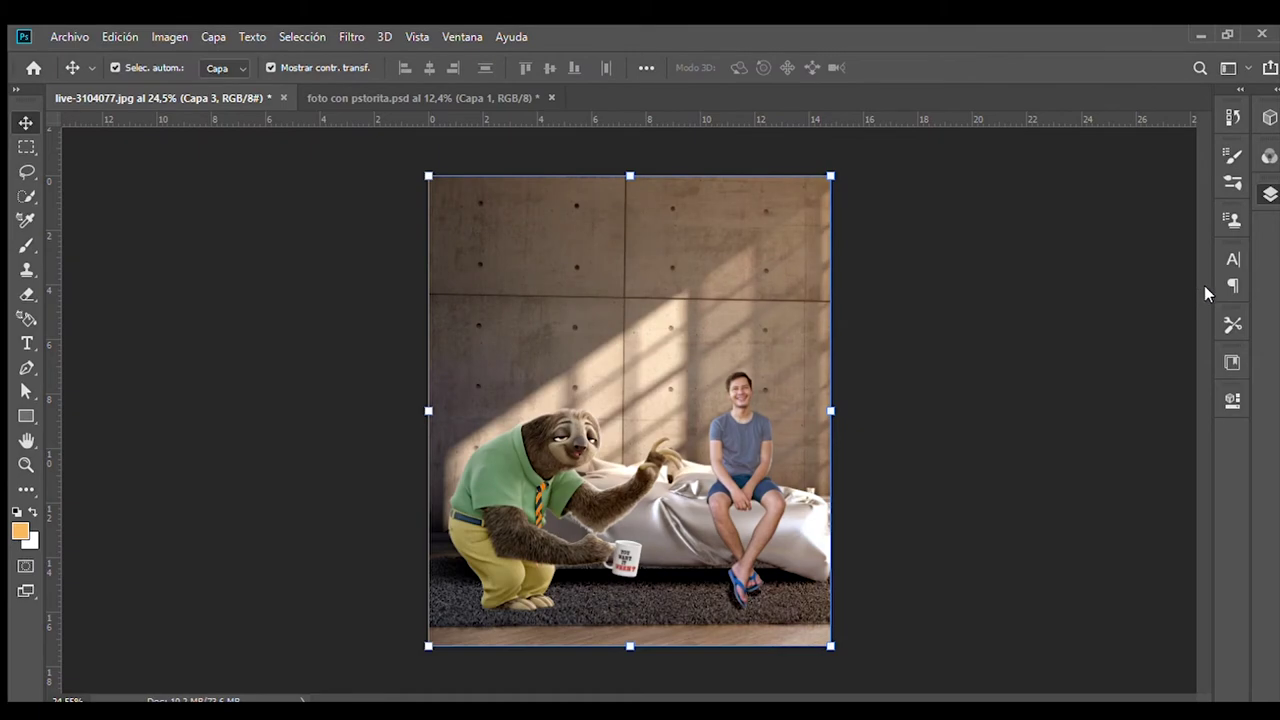
Step: On a new layer, try orange light strokes along the man's arm with a smaller brush
scroll(785, 460, "up", 5)
key("b")
key("ctrl+shift+alt+n")
scroll(814, 400, "down", 2)
scroll(814, 400, "up", 3)
scroll(642, 560, "down", 1)
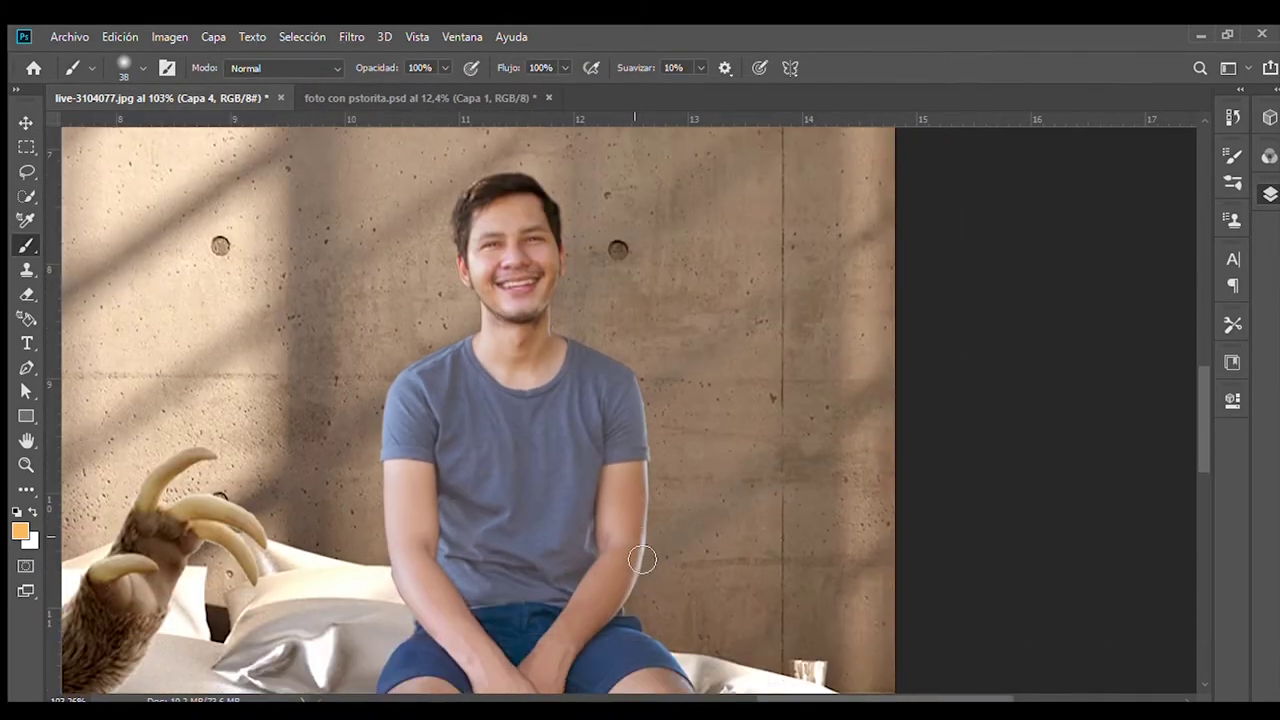
left_click_drag(642, 560, 560, 305)
key("ctrl+z")
scroll(640, 545, "up", 2)
key("bracketleft")
key("bracketleft")
mouse_move(598, 645)
left_mouse_down()
mouse_move(627, 588)
mouse_move(500, 218)
left_mouse_up()
key("ctrl+z")
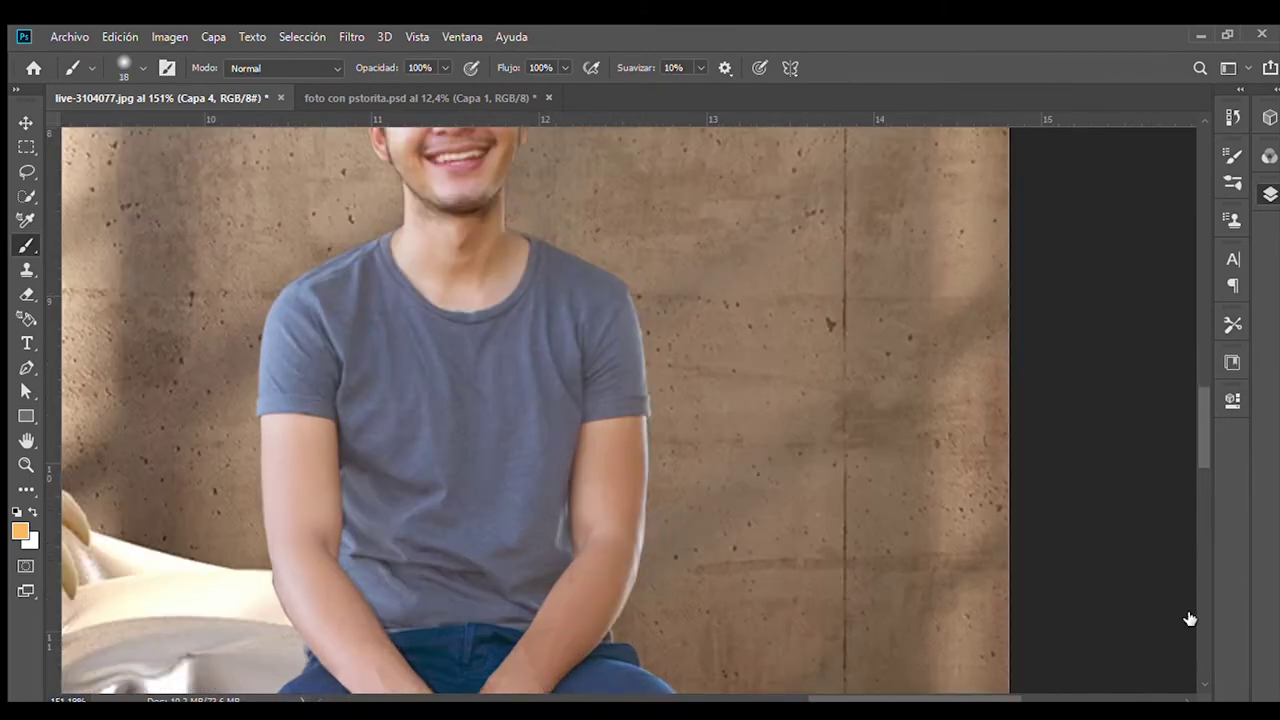
Step: Paint orange light up the man's arm, toward his neck and around his head
left_click_drag(620, 620, 540, 225)
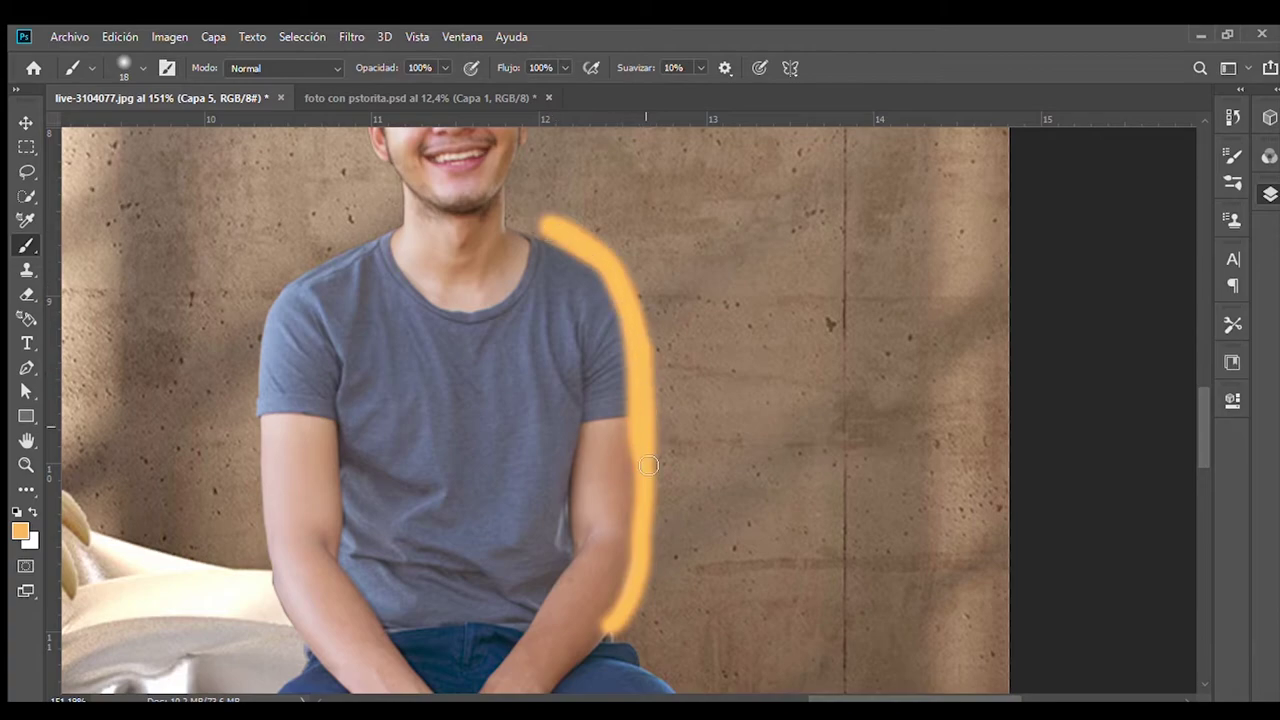
scroll(514, 464, "up", 3)
left_click_drag(514, 464, 375, 234)
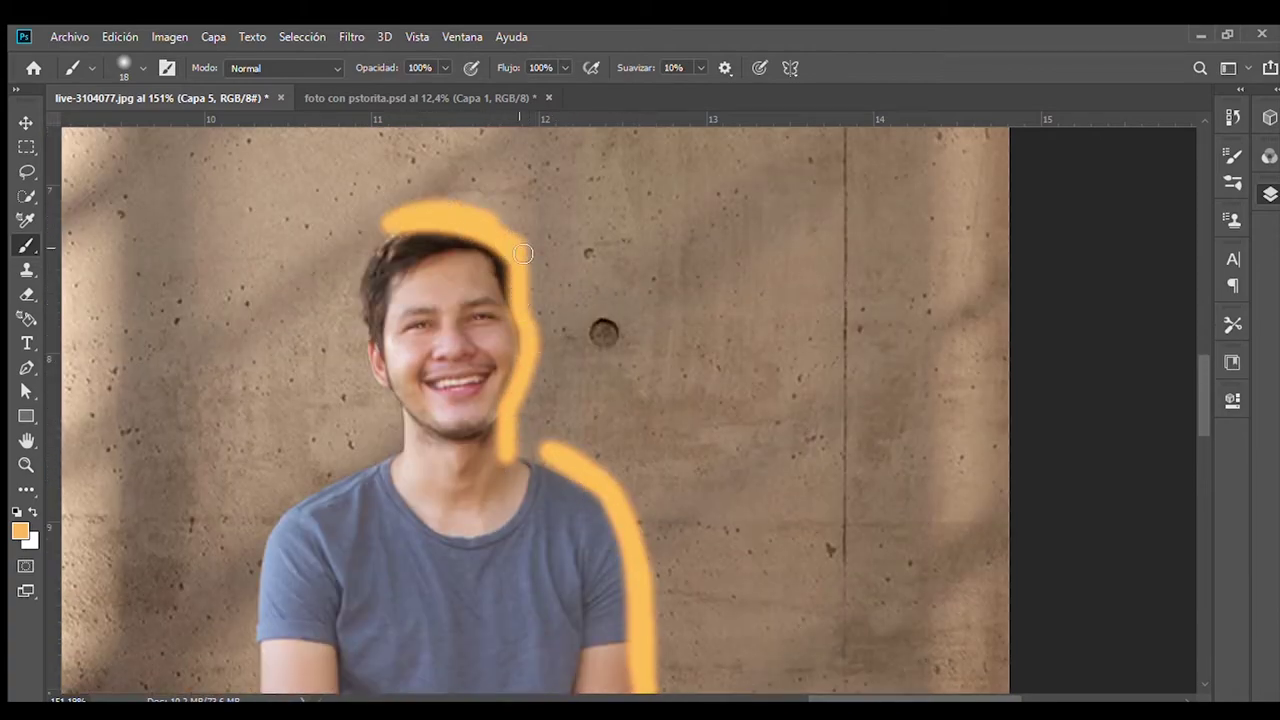
scroll(437, 240, "down", 1)
scroll(437, 240, "down", 5)
left_click_drag(600, 330, 695, 453)
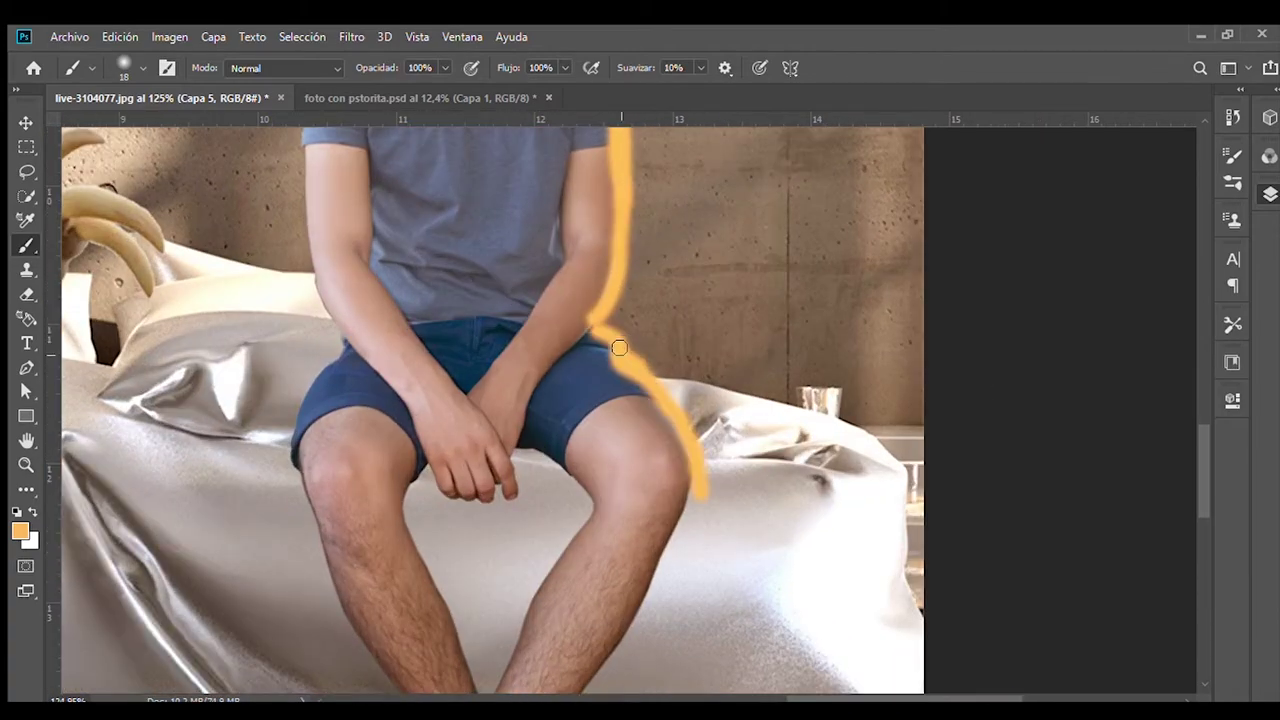
scroll(623, 356, "up", 2)
scroll(620, 232, "down", 5)
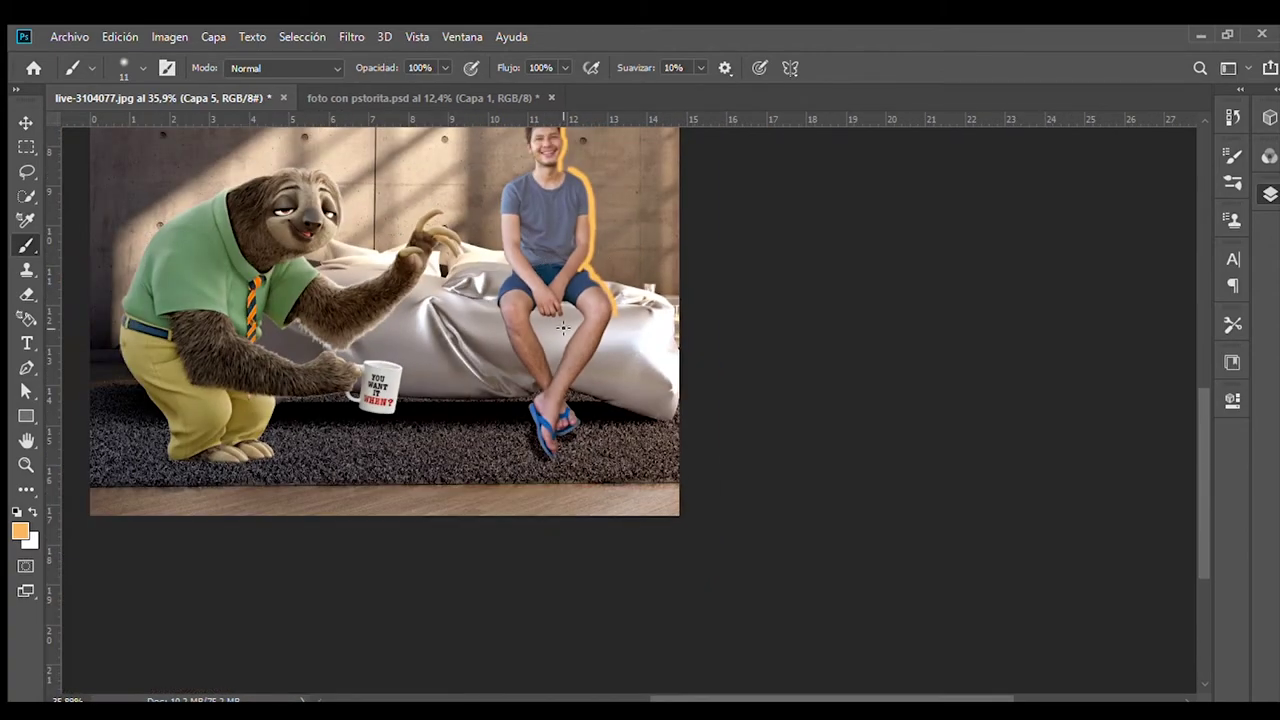
Step: Transform the man's layer to shift him slightly to the right
key("ctrl+t")
scroll(528, 290, "up", 2)
left_click_drag(525, 307, 554, 306)
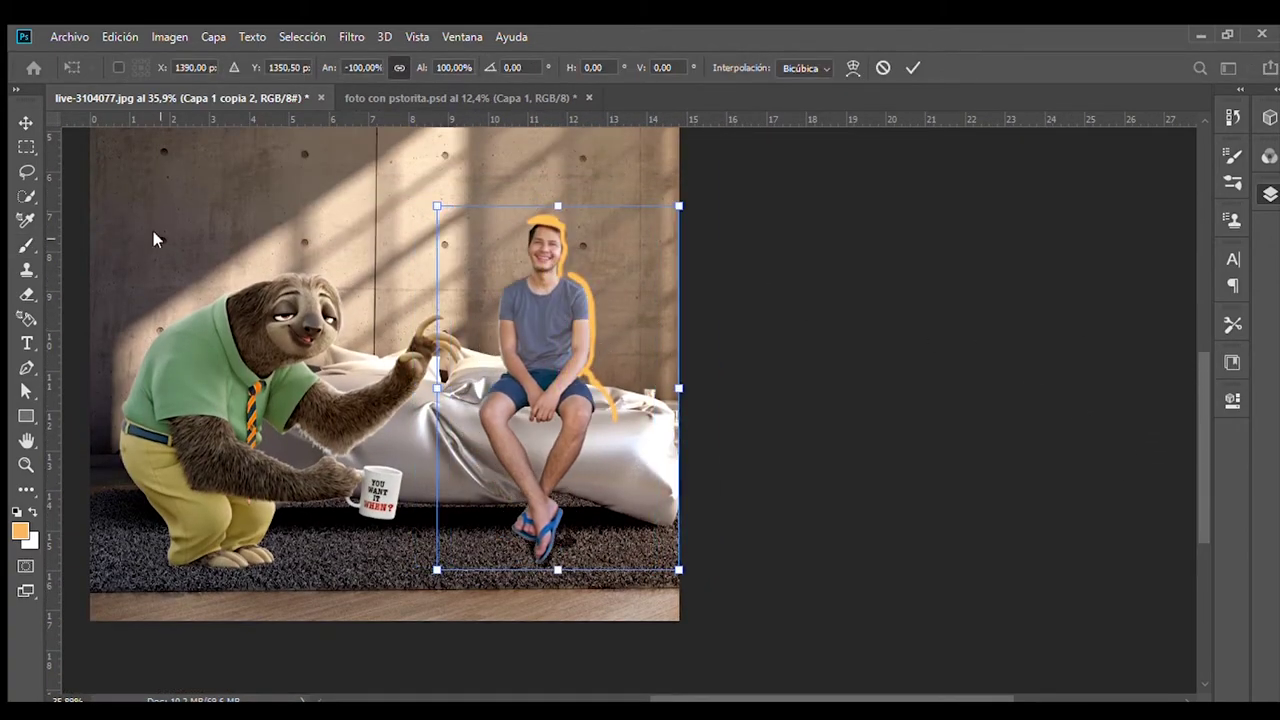
key("Return")
Step: Erase the stray orange stroke on Capa 5 and repaint orange light along the man's edge
key("e")
left_click(590, 290, "ctrl")
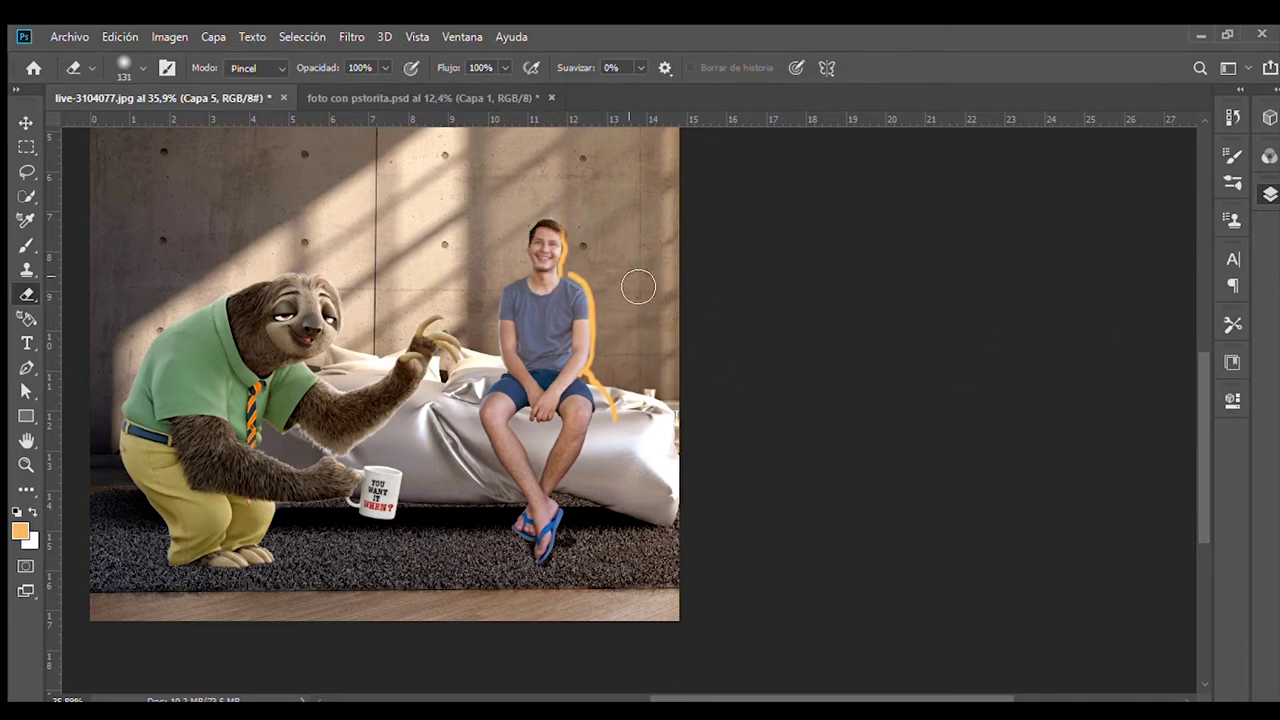
left_click_drag(613, 255, 605, 420)
key("b")
scroll(585, 382, "up", 3)
mouse_move(575, 518)
left_mouse_down()
mouse_move(597, 284)
mouse_move(575, 140)
left_mouse_up()
key("ctrl+z")
scroll(575, 300, "up", 3)
left_click_drag(525, 215, 605, 680)
scroll(609, 557, "down", 3)
scroll(609, 557, "down", 1)
scroll(556, 365, "down", 3)
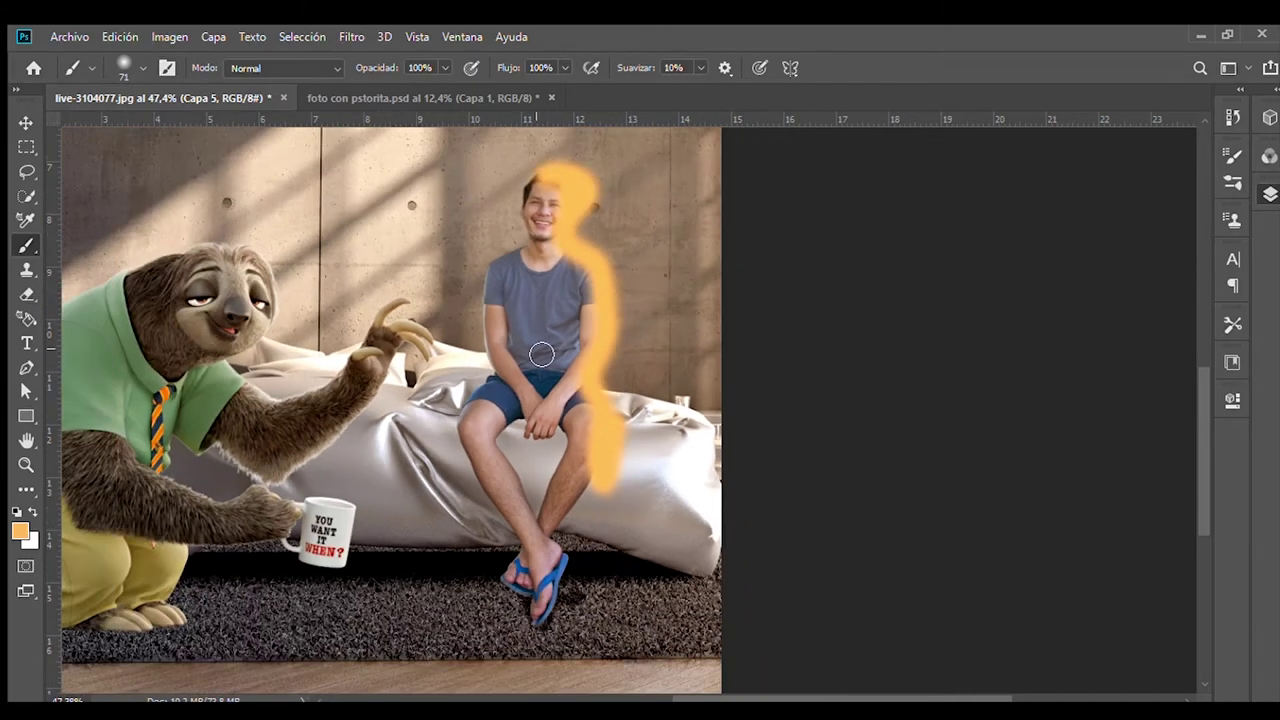
scroll(447, 318, "up", 1)
scroll(447, 318, "up", 1)
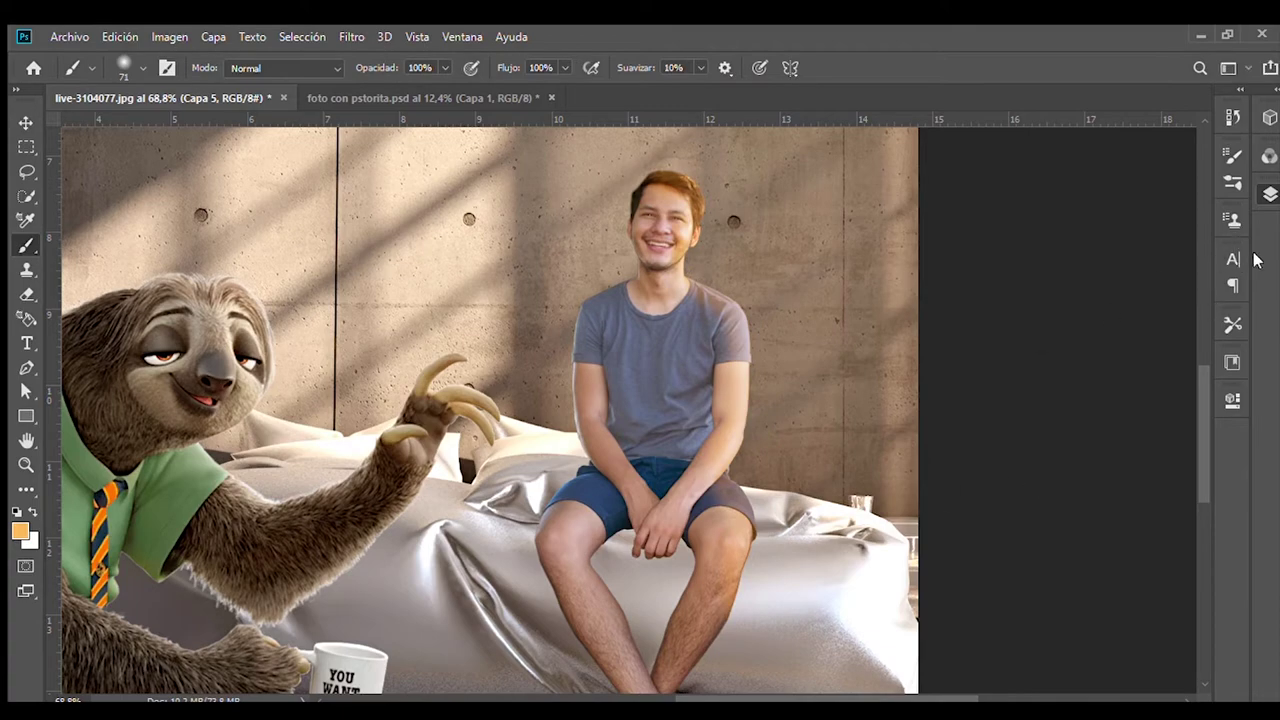
scroll(923, 343, "down", 2)
scroll(823, 370, "down", 1)
Step: On a new layer, paint orange rim light around the sloth's head, mug, arm and feet
key("ctrl+shift+alt+n")
scroll(547, 354, "up", 3)
mouse_move(557, 214)
left_mouse_down()
mouse_move(545, 470)
mouse_move(737, 414)
mouse_move(900, 300)
mouse_move(880, 500)
mouse_move(463, 529)
mouse_move(520, 575)
mouse_move(360, 545)
left_mouse_up()
scroll(755, 597, "down", 2)
mouse_move(755, 597)
left_mouse_down()
mouse_move(763, 651)
mouse_move(557, 457)
left_mouse_up()
scroll(400, 580, "up", 1)
scroll(400, 580, "down", 2)
mouse_move(430, 590)
left_mouse_down()
mouse_move(250, 680)
mouse_move(457, 457)
left_mouse_up()
key("ctrl+0")
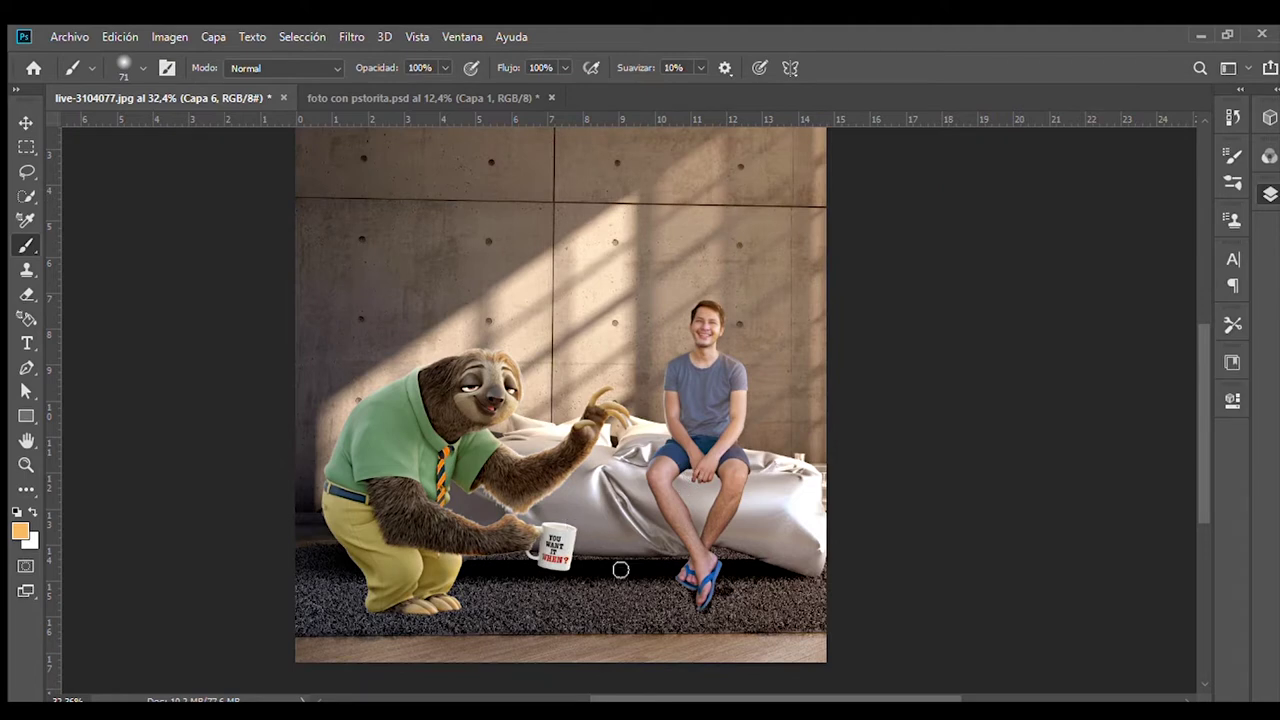
key("ctrl+shift+alt+n")
Step: Shrink the brush and keep the latest shadow stroke beneath the man's legs
scroll(676, 413, "up", 5)
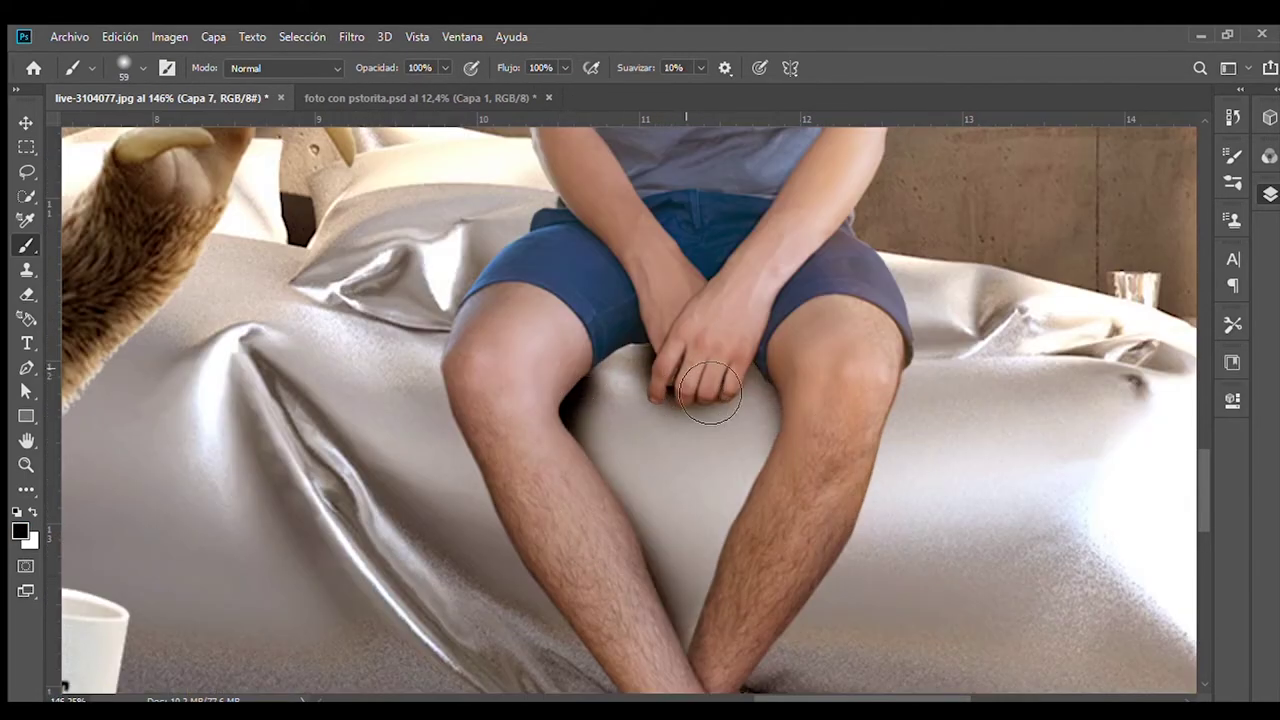
key("bracketleft")
key("bracketleft")
scroll(640, 440, "down", 3)
scroll(609, 487, "up", 1)
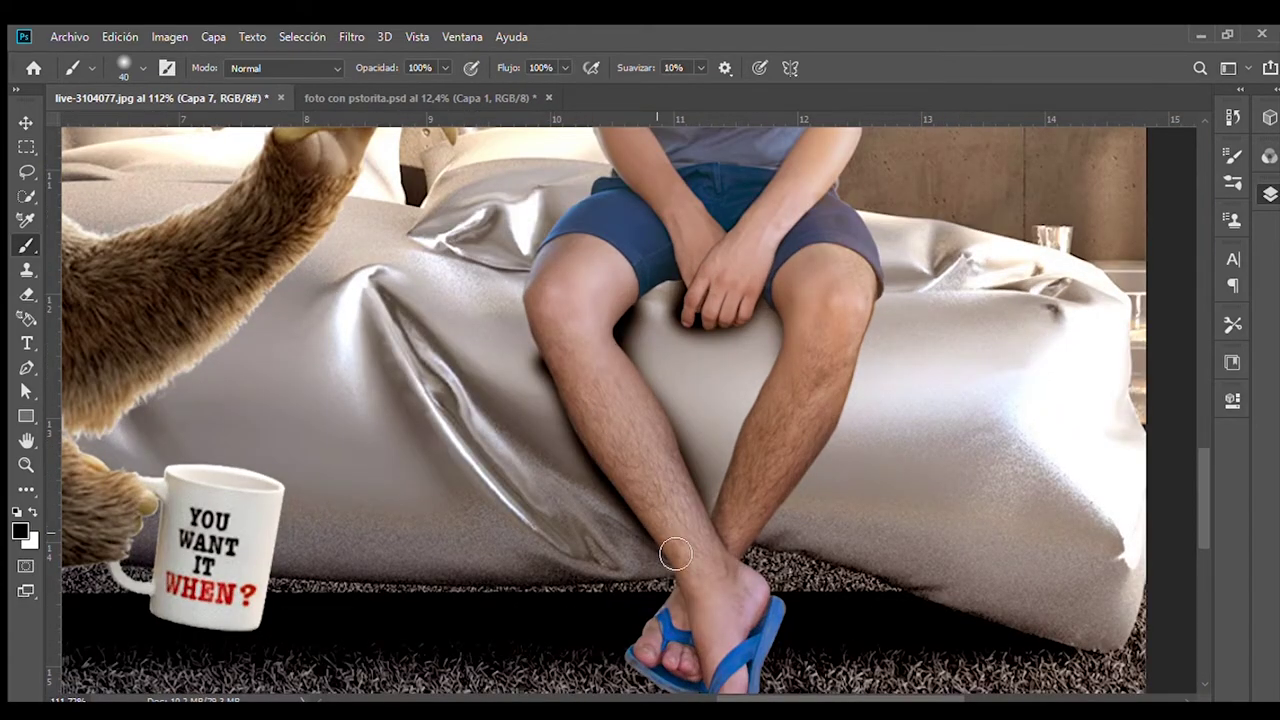
key("ctrl+z")
key("ctrl+shift+z")
key("v")
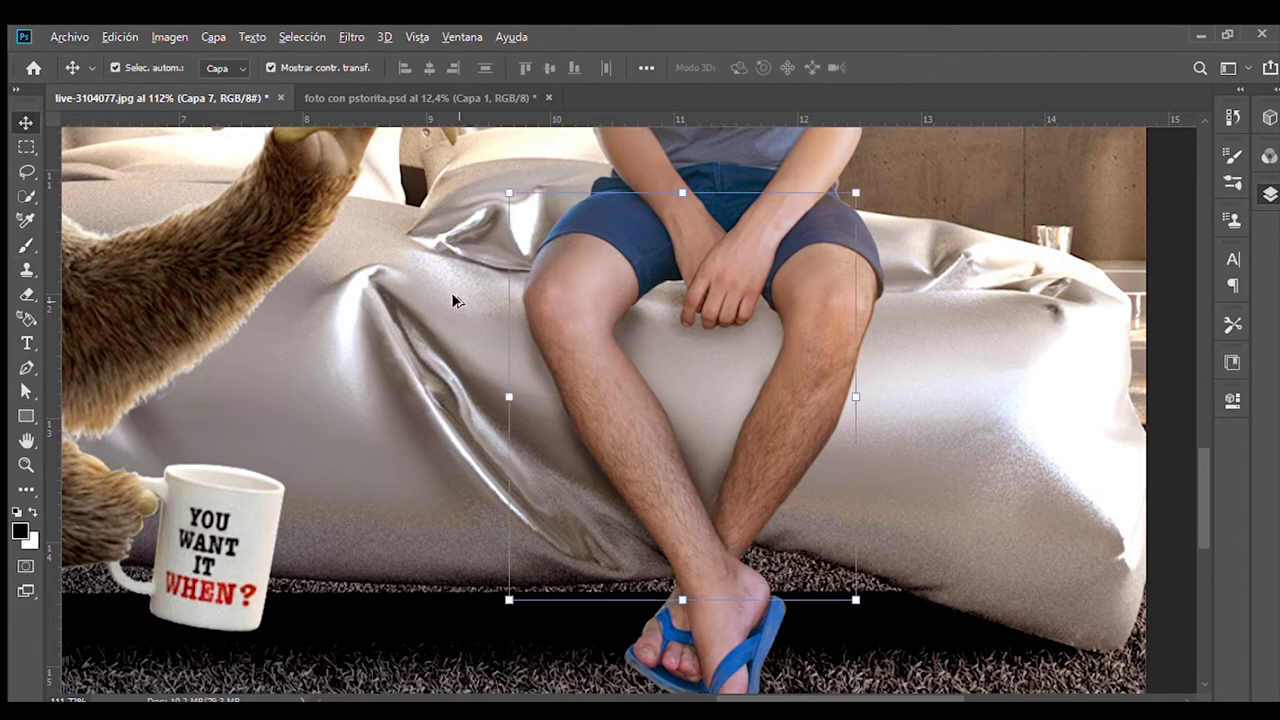
scroll(531, 371, "down", 5)
scroll(531, 371, "up", 1)
scroll(763, 607, "up", 1)
scroll(763, 607, "up", 2)
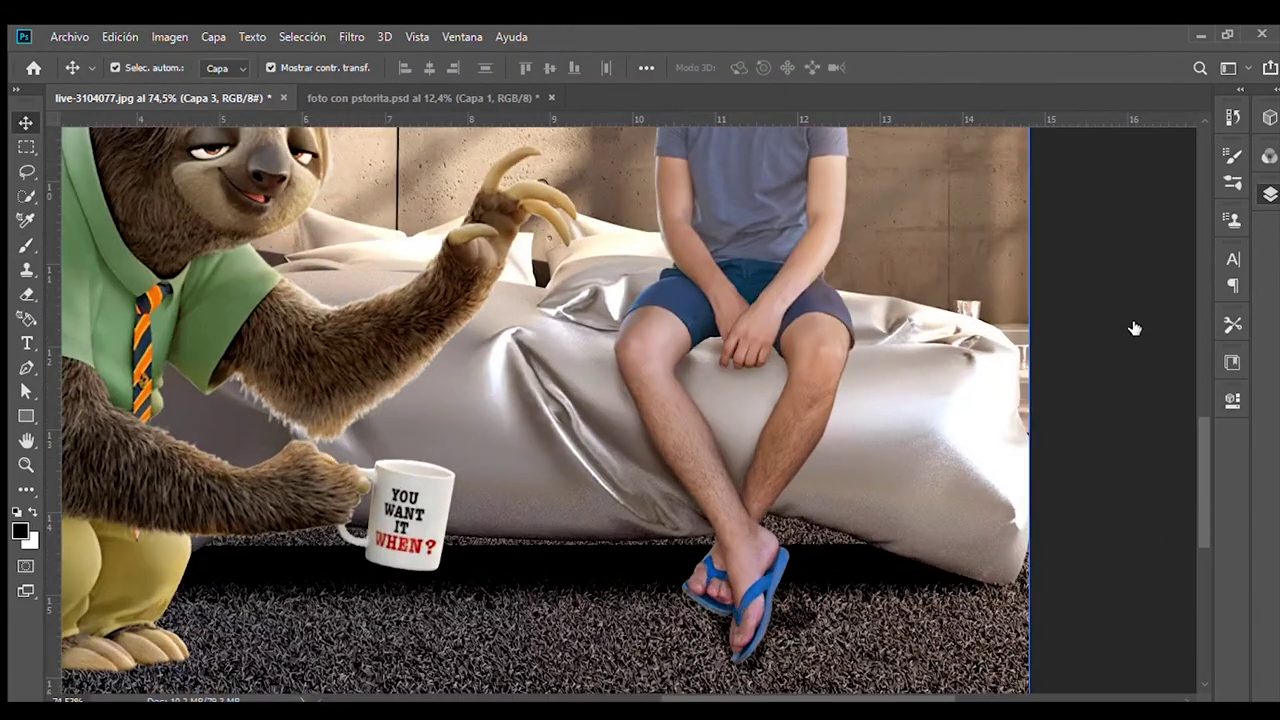
Step: Paint broad dark shadows on Capa 8 around the man's feet and right of his legs
key("b")
scroll(740, 600, "up", 2)
scroll(348, 489, "down", 1)
left_click_drag(760, 505, 840, 450)
left_click_drag(640, 600, 674, 557)
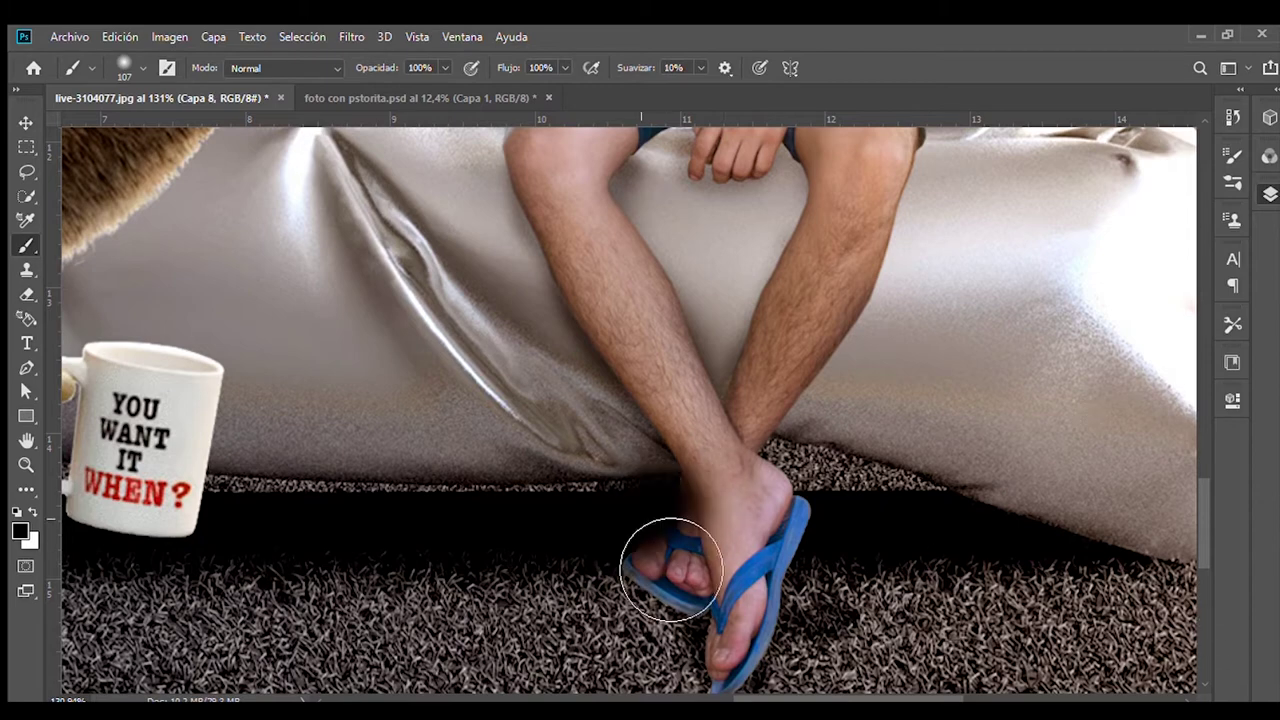
scroll(674, 557, "down", 2)
mouse_move(837, 500)
left_mouse_down()
mouse_move(854, 418)
mouse_move(900, 470)
left_mouse_up()
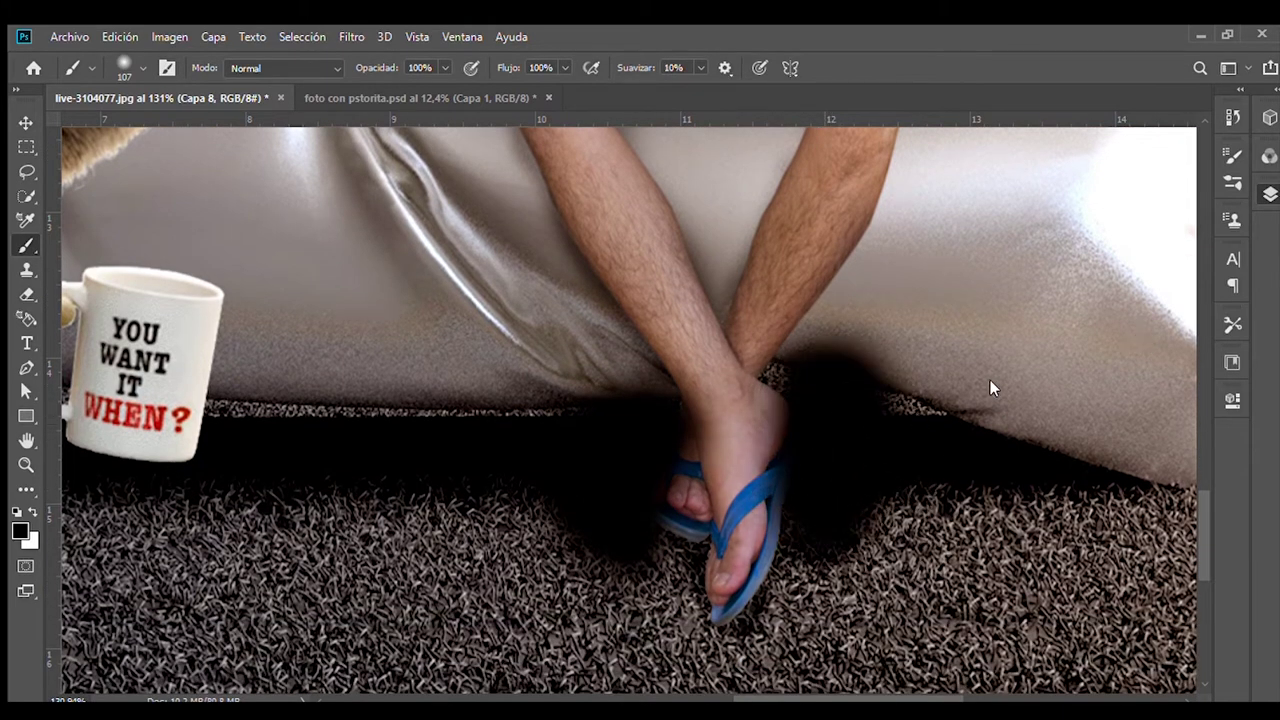
key("ctrl+z")
key("ctrl+z")
key("ctrl+z")
key("ctrl+z")
scroll(1003, 343, "down", 2)
scroll(1005, 350, "down", 3)
scroll(1006, 360, "down", 3)
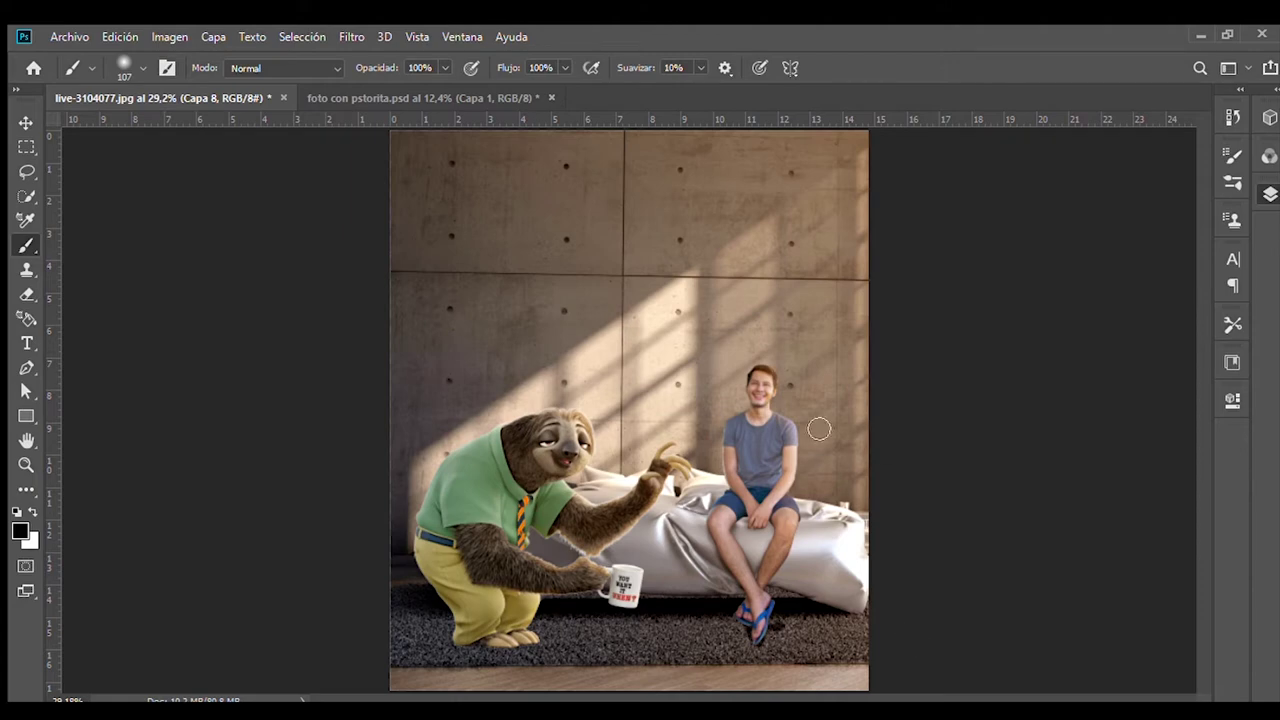
scroll(880, 450, "down", 1)
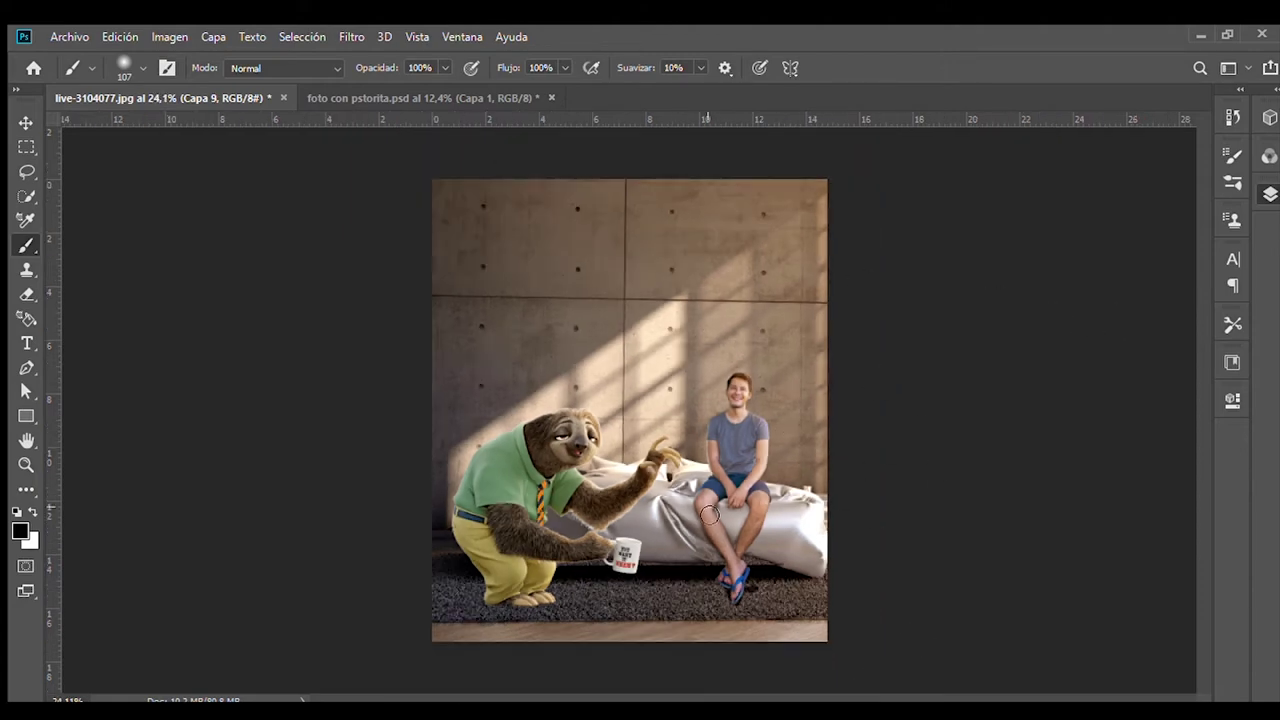
Step: Type the man's name in white as a text layer near the top of the image
key("t")
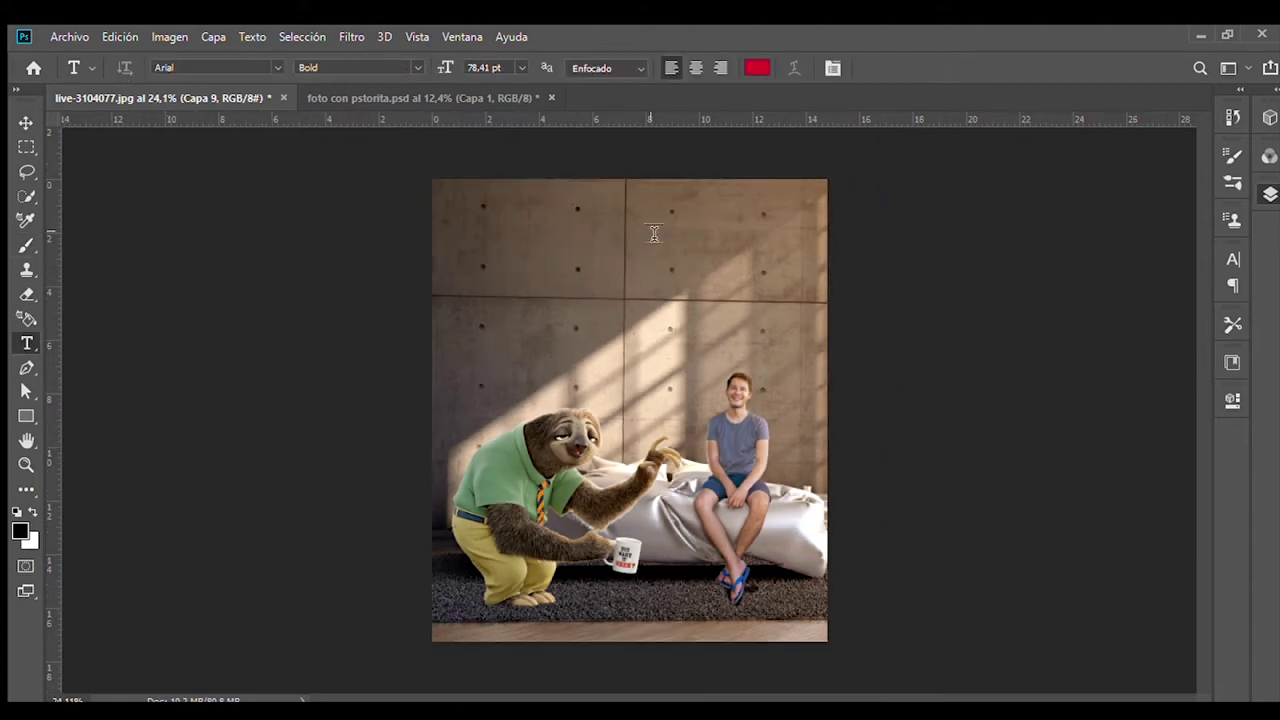
key("i")
key("x")
key("t")
left_click(518, 242)
type("Rodrigo")
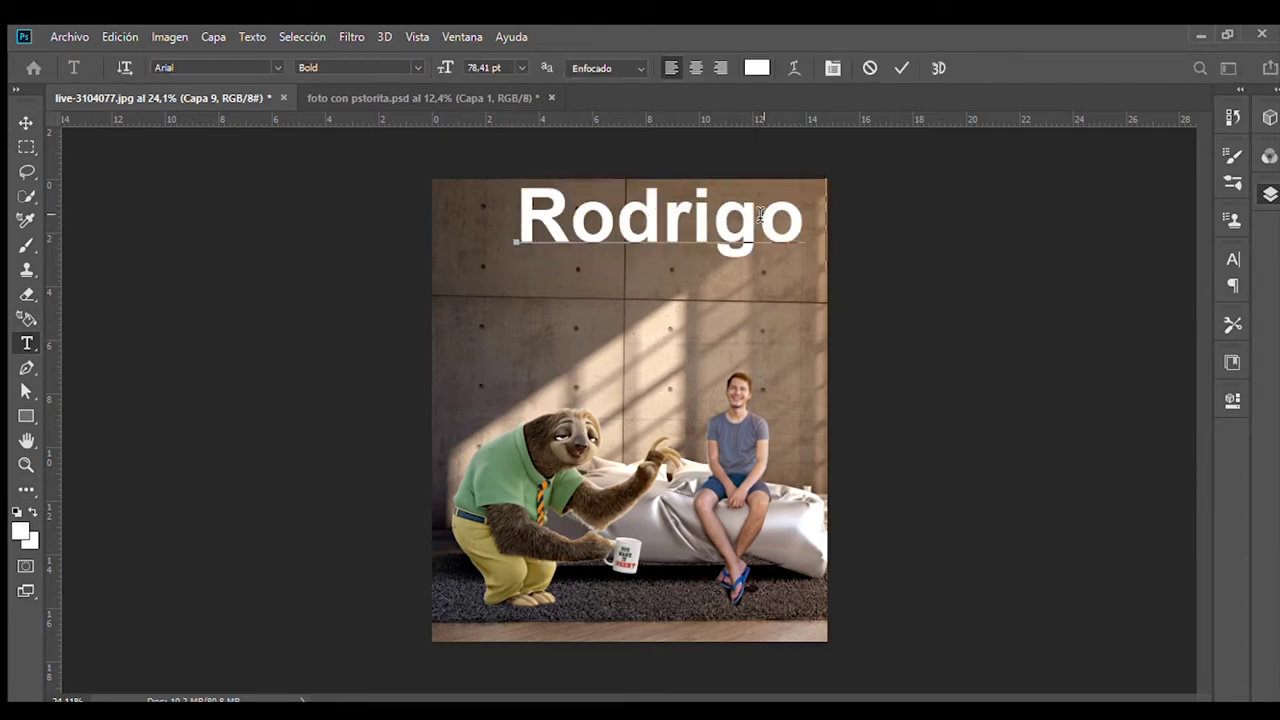
type(" vargas")
left_click(26, 122)
Step: Scale the name title down and switch it to a script font
mouse_move(994, 241)
left_mouse_down()
mouse_move(735, 250)
mouse_move(742, 237)
left_mouse_up()
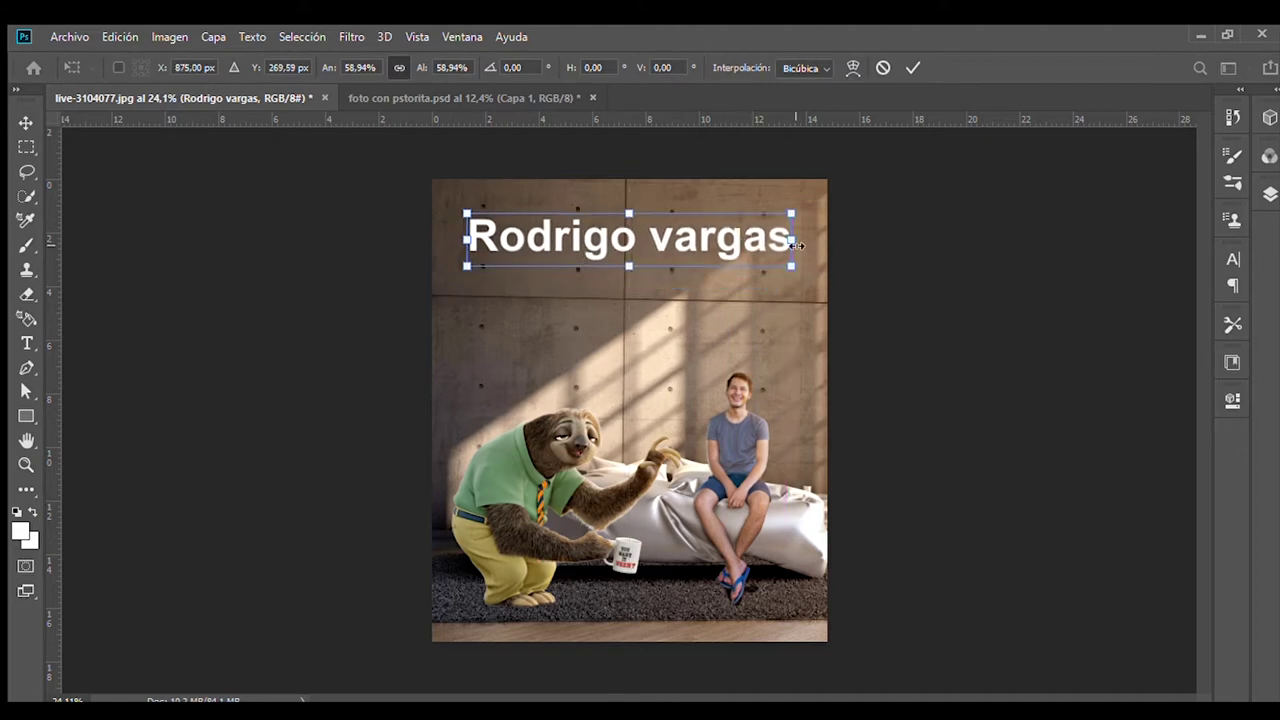
left_click(910, 67)
double_click(630, 240)
left_click(215, 67)
key("Down")
key("Down")
key("Down")
key("Down")
key("Down")
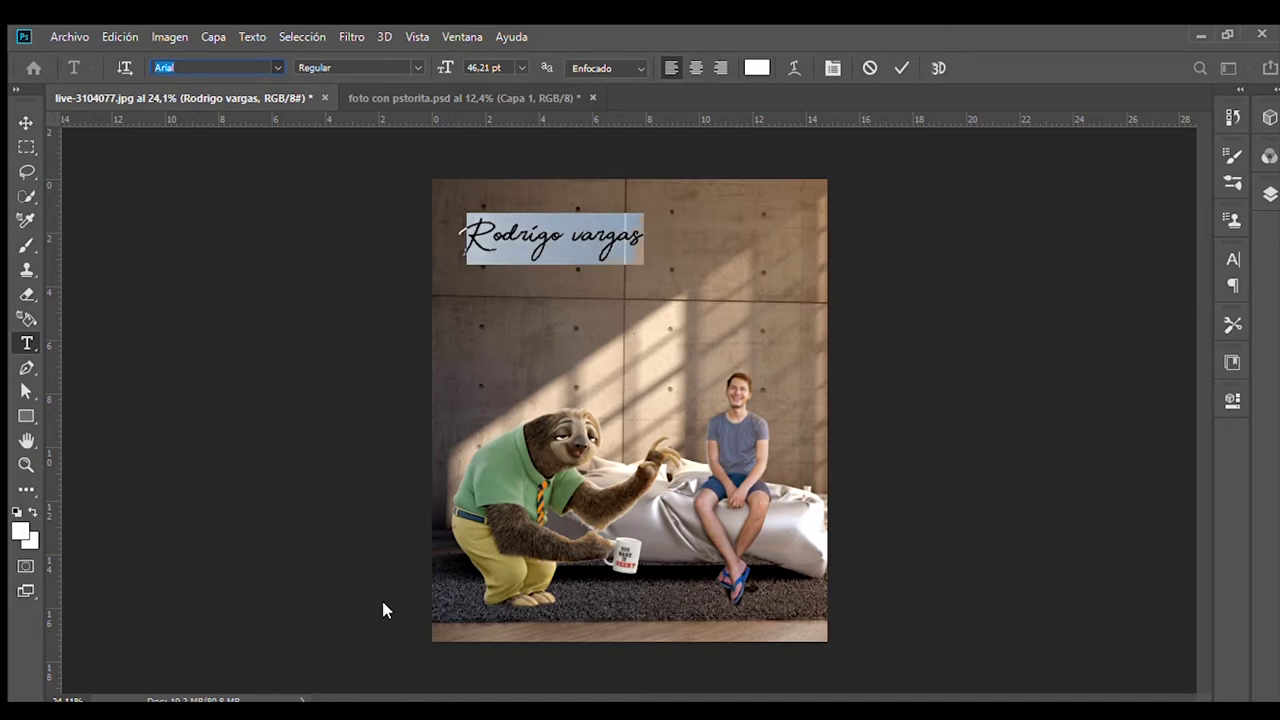
key("Down")
key("Down")
key("Down")
key("Down")
key("Down")
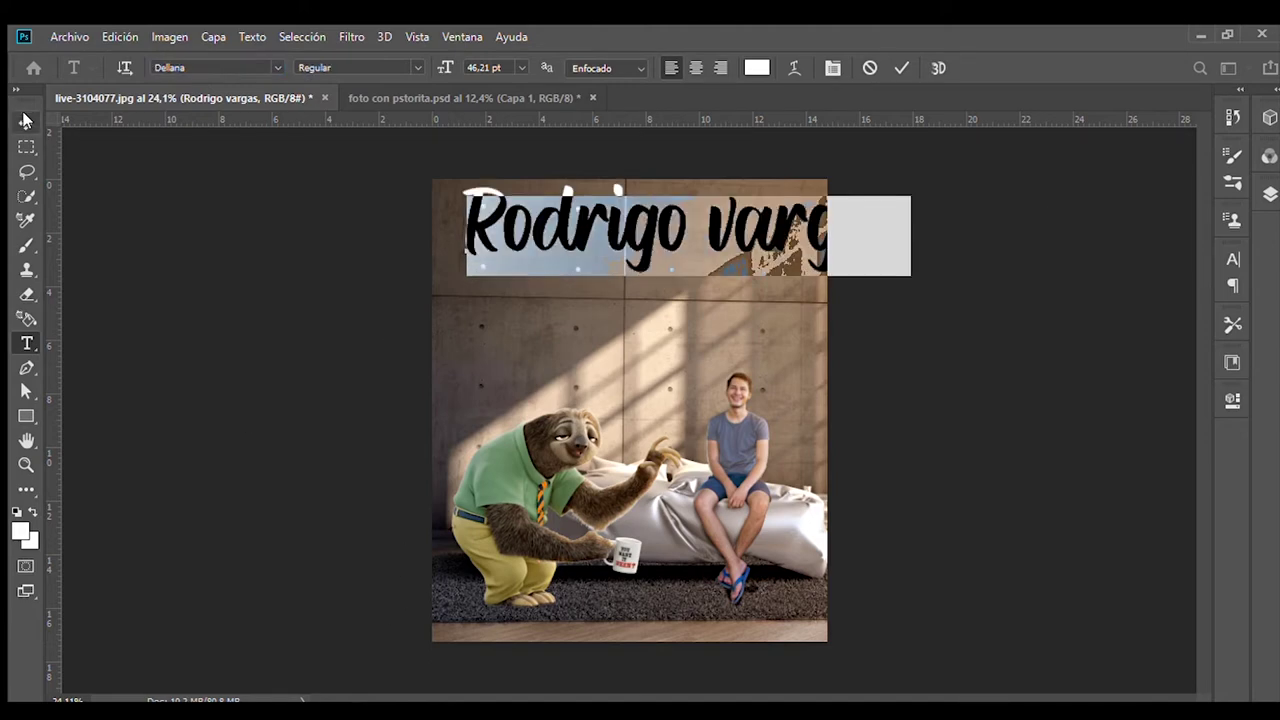
left_click(28, 118)
Step: Resize the script title and recentre it across the top of the wall
left_click_drag(908, 186, 803, 205)
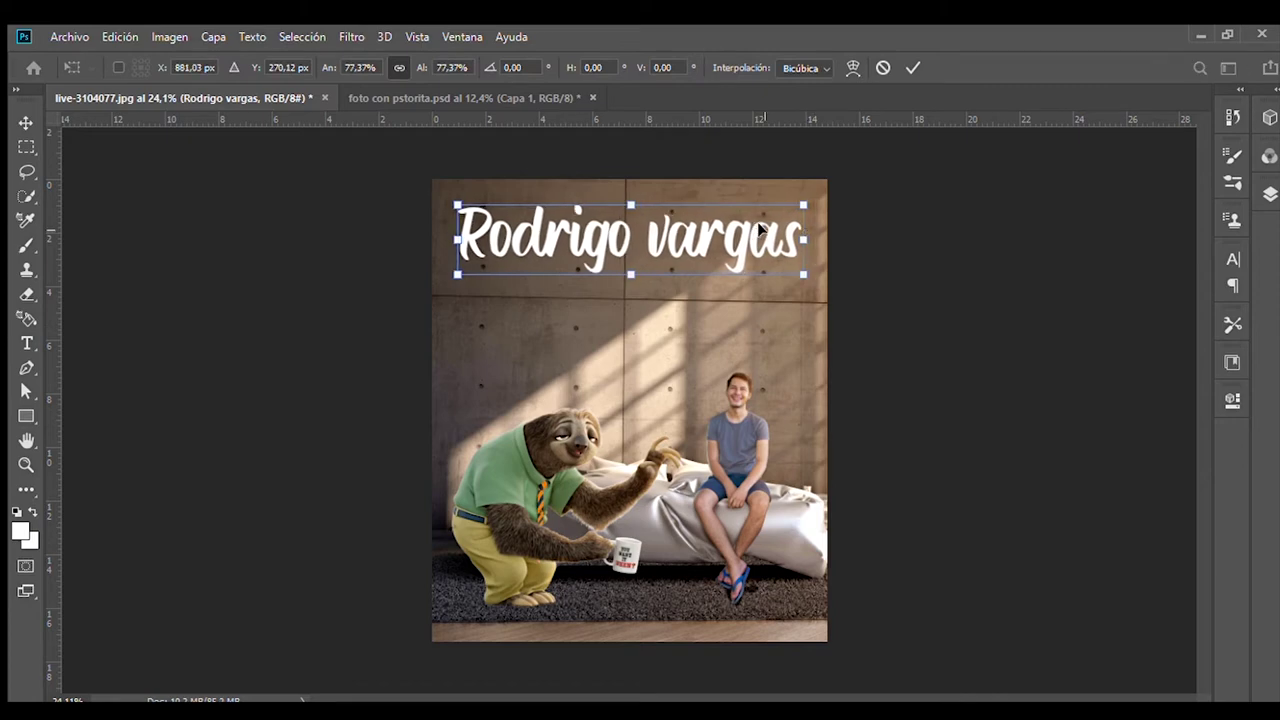
key("Return")
left_click_drag(800, 204, 766, 226)
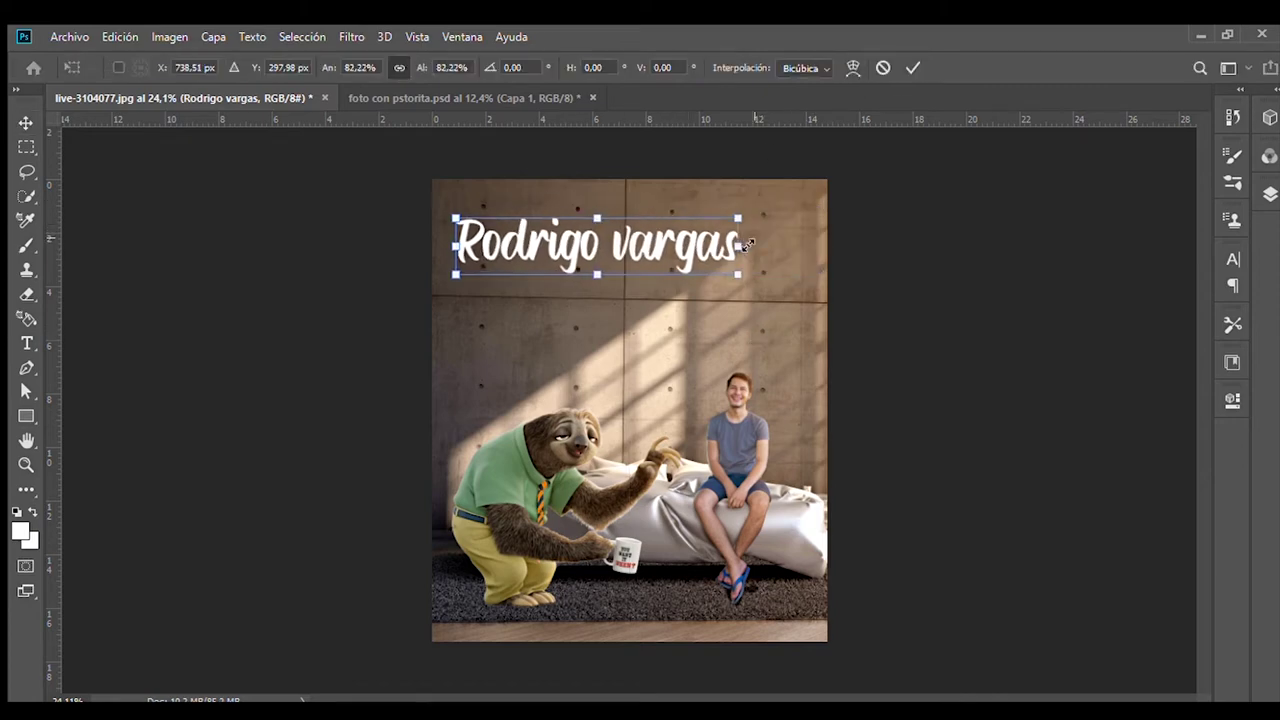
key("Return")
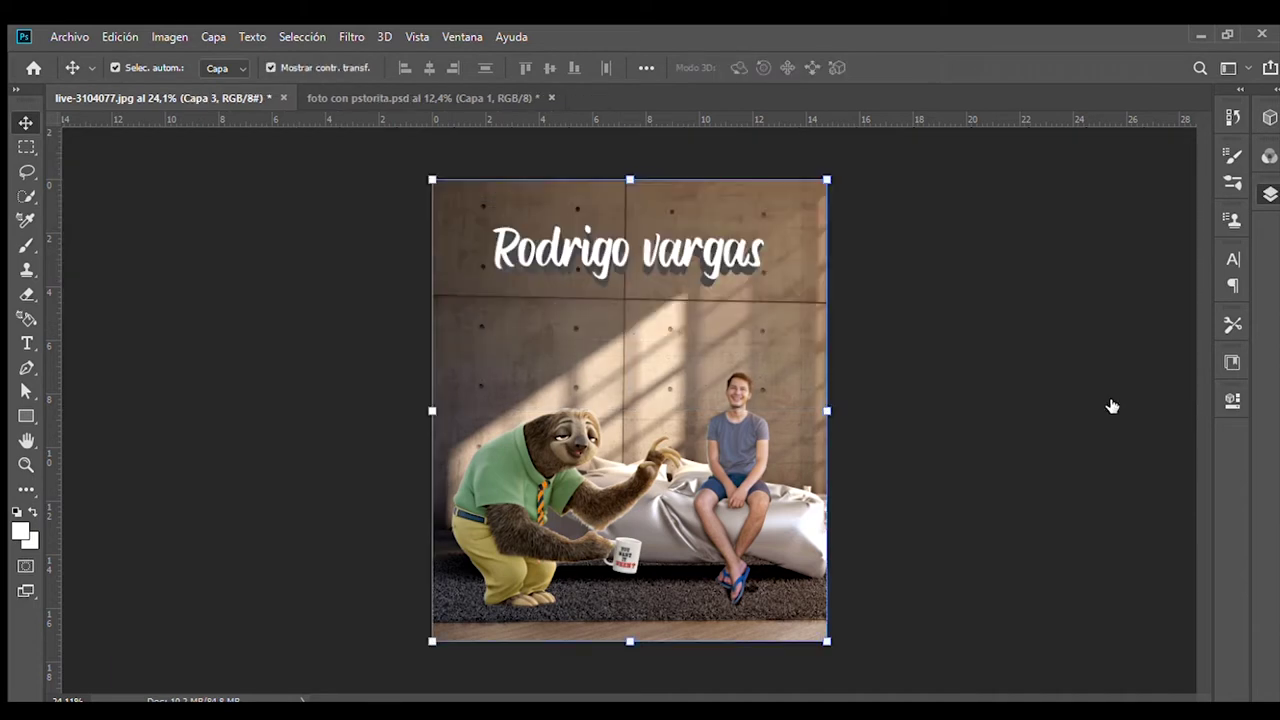
Step: Reposition the extruded 3D name title and rotate it slightly so it angles over the wall
left_click_drag(171, 221, 181, 211)
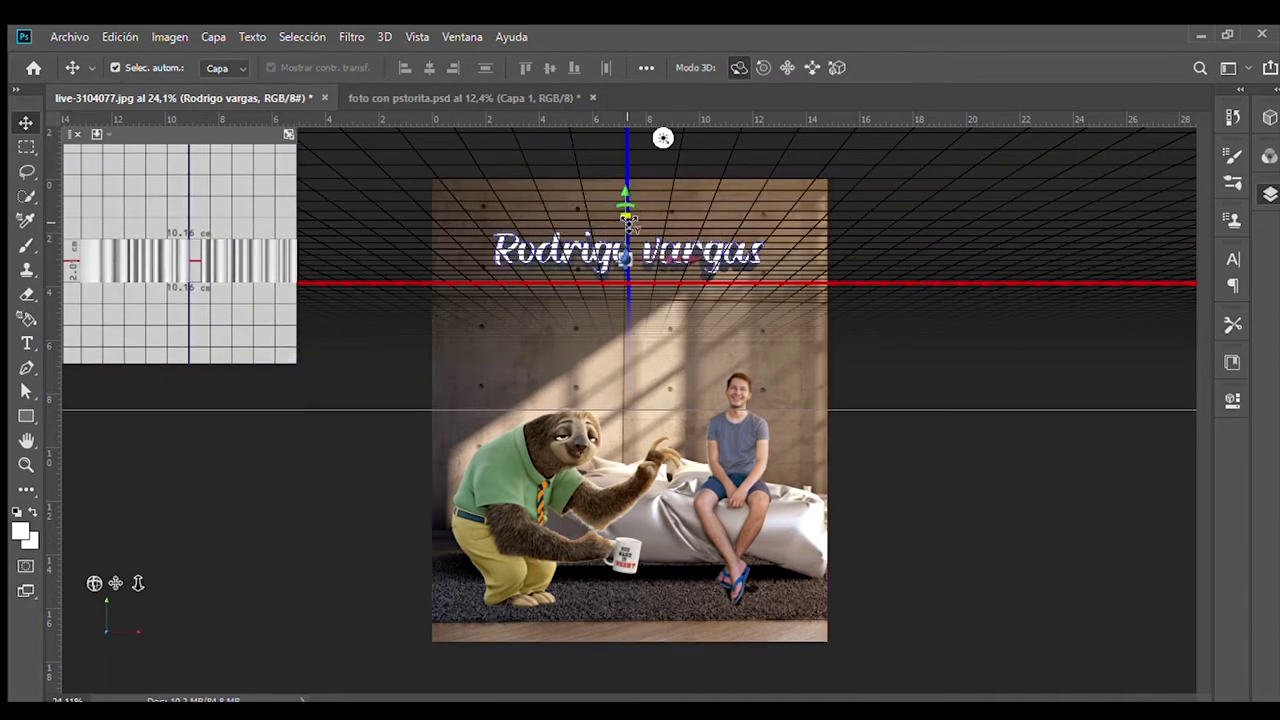
mouse_move(632, 234)
left_mouse_down()
mouse_move(598, 284)
mouse_move(628, 286)
left_mouse_up()
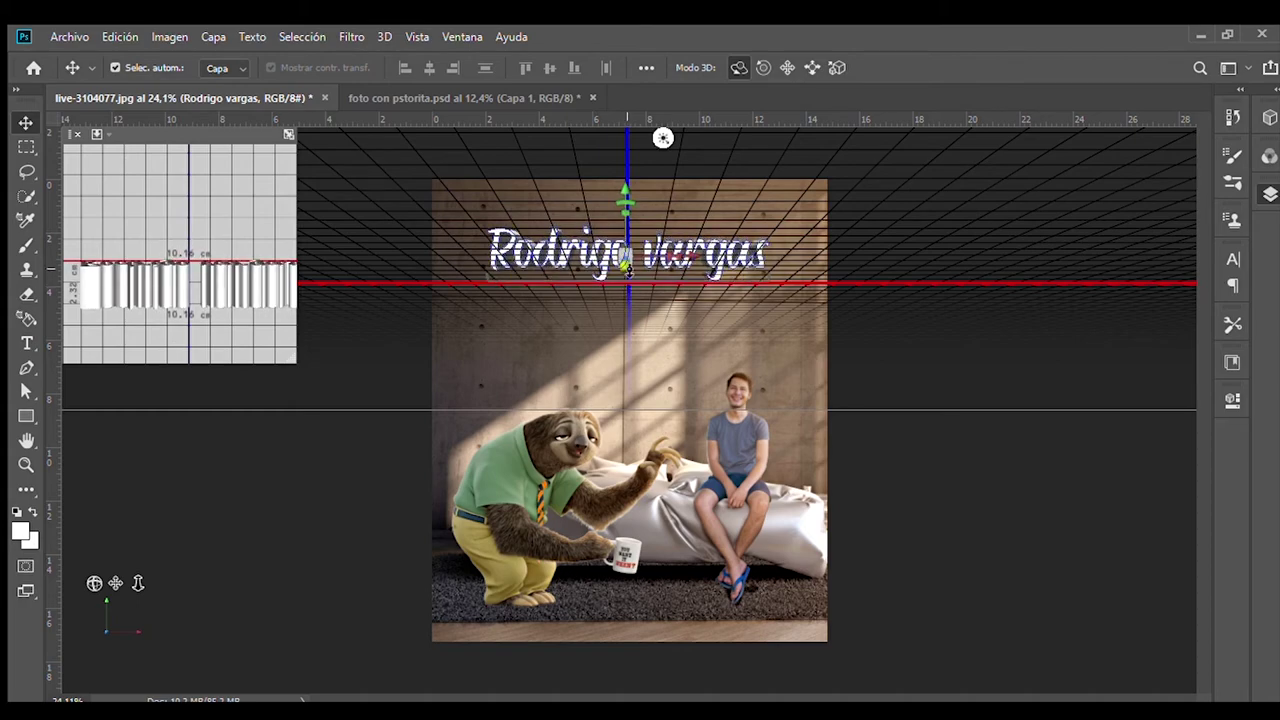
scroll(628, 286, "up", 2)
scroll(640, 320, "up", 2)
left_click_drag(648, 346, 634, 298)
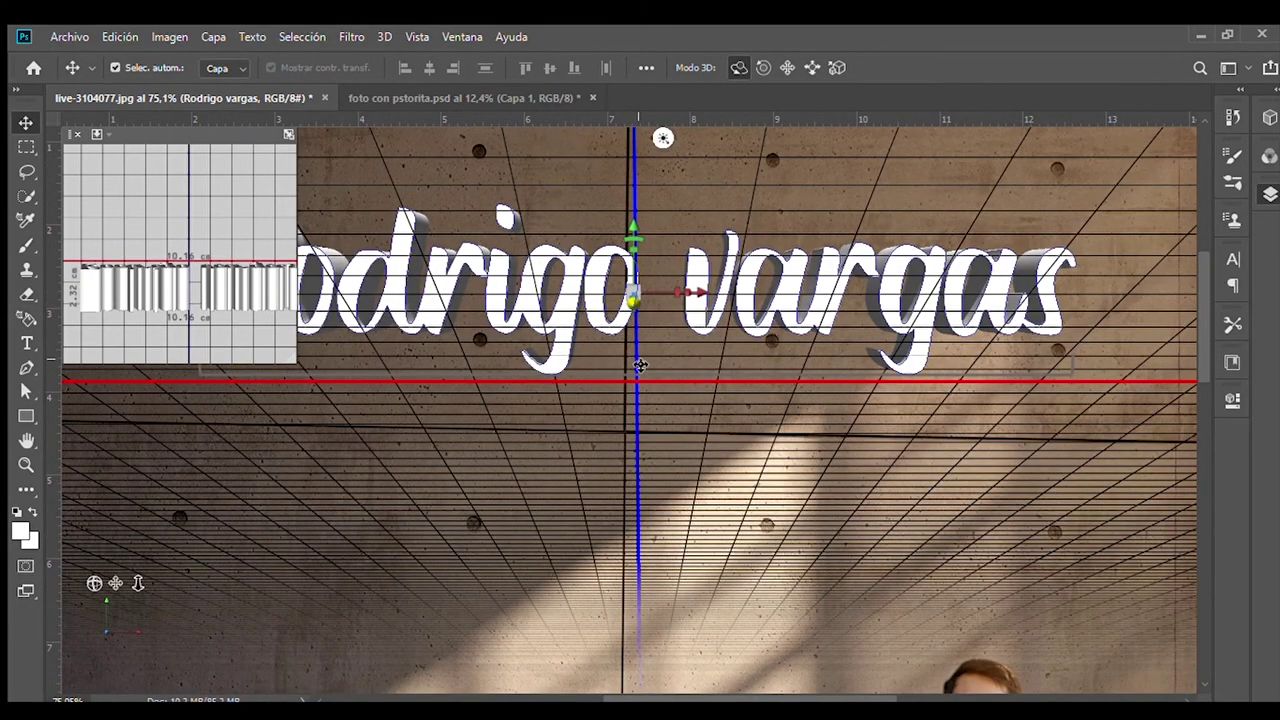
scroll(634, 296, "up", 3)
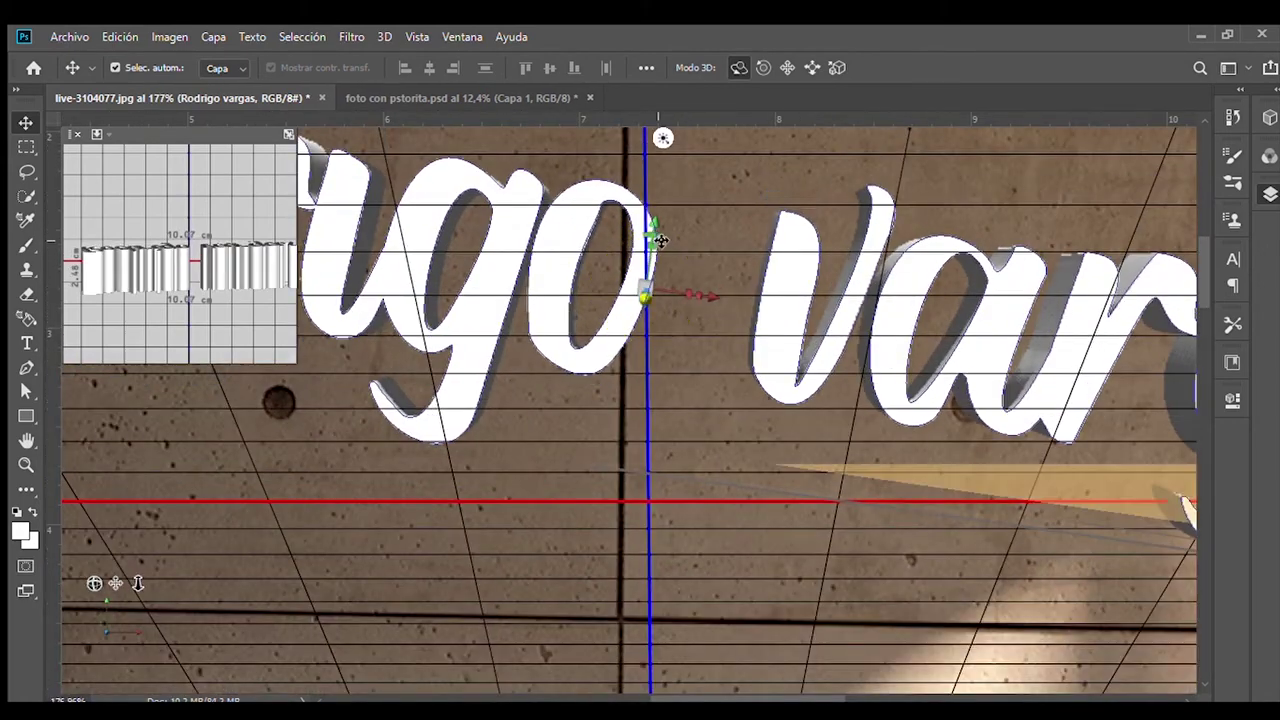
scroll(686, 354, "down", 4)
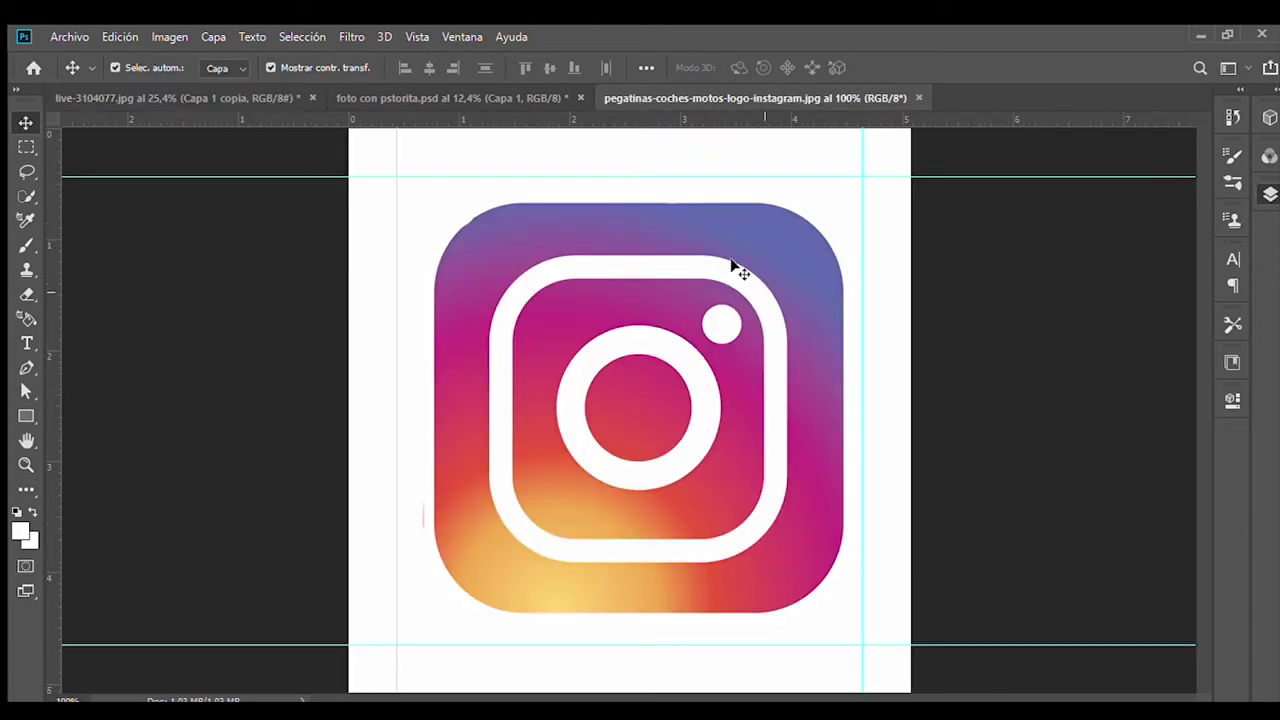
Step: Open the Instagram logo image and erase its white background
key("shift+e")
left_click(431, 180)
key("m")
key("e")
scroll(385, 353, "up", 5)
scroll(385, 353, "down", 10)
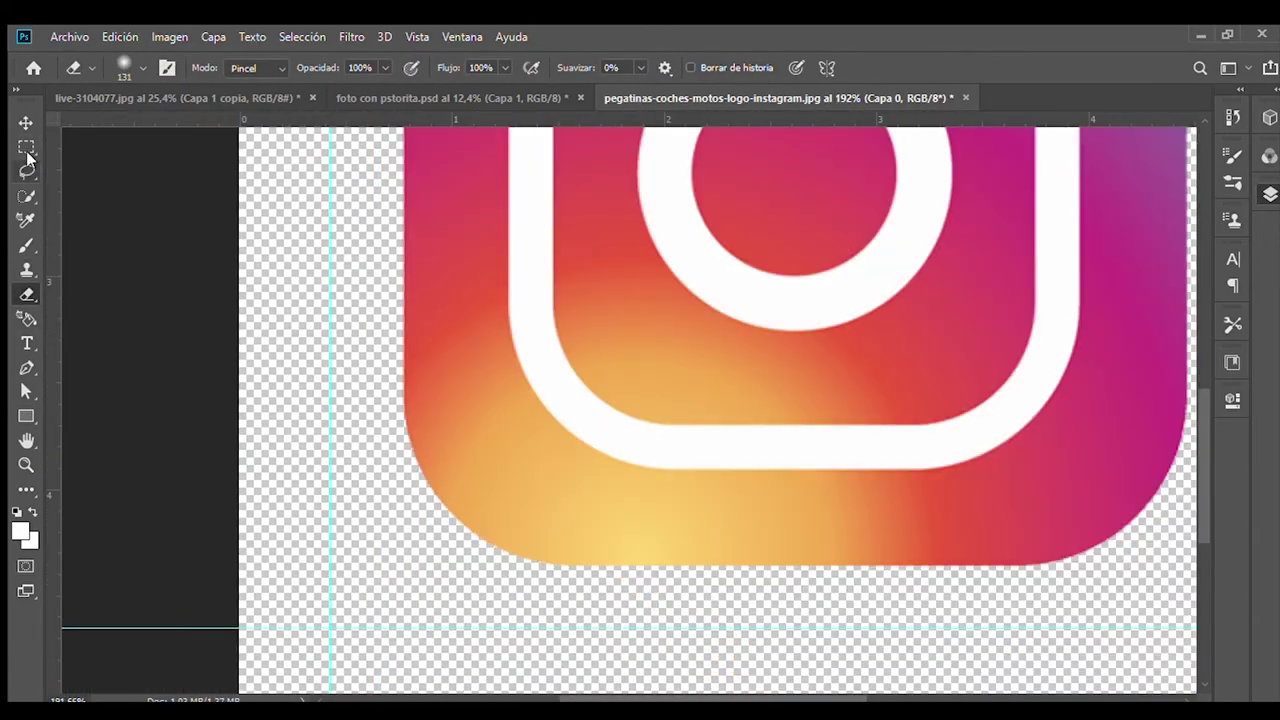
Step: Move the logo into the composite and shrink it below the title's left end
key("v")
left_click_drag(639, 373, 621, 362)
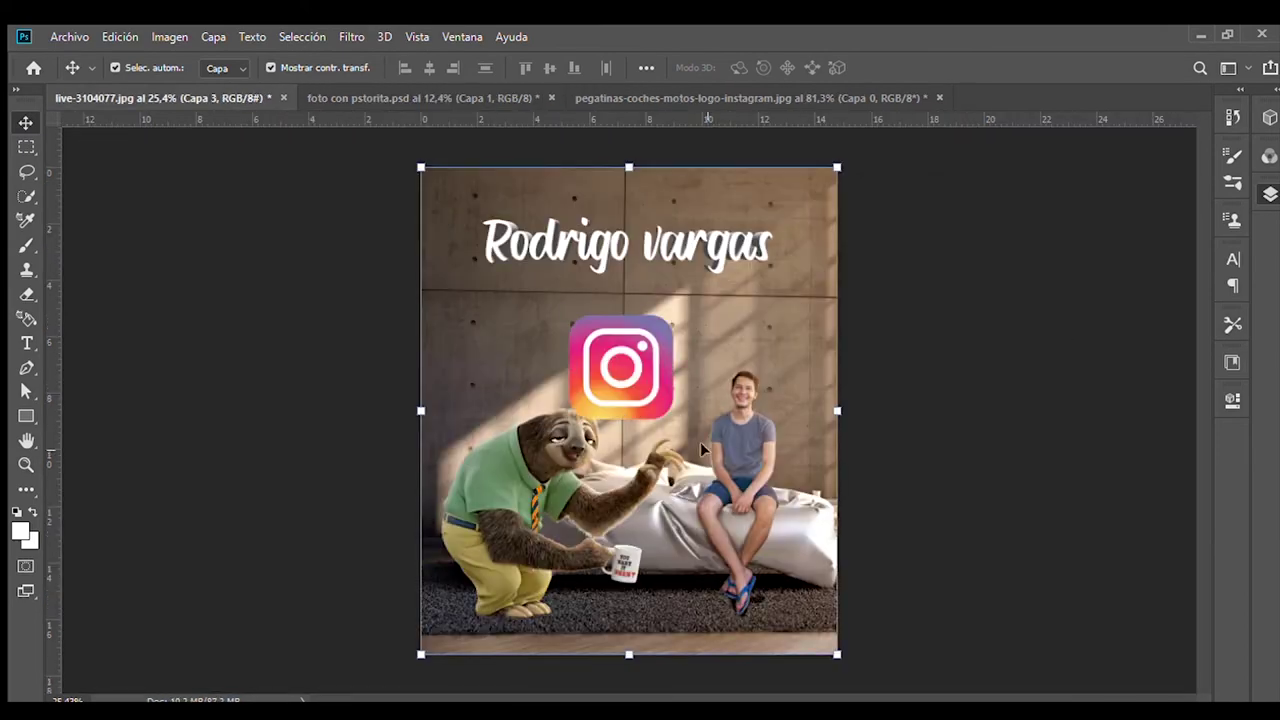
mouse_move(673, 315)
left_mouse_down()
mouse_move(614, 369)
mouse_move(512, 311)
left_mouse_up()
left_click(908, 65)
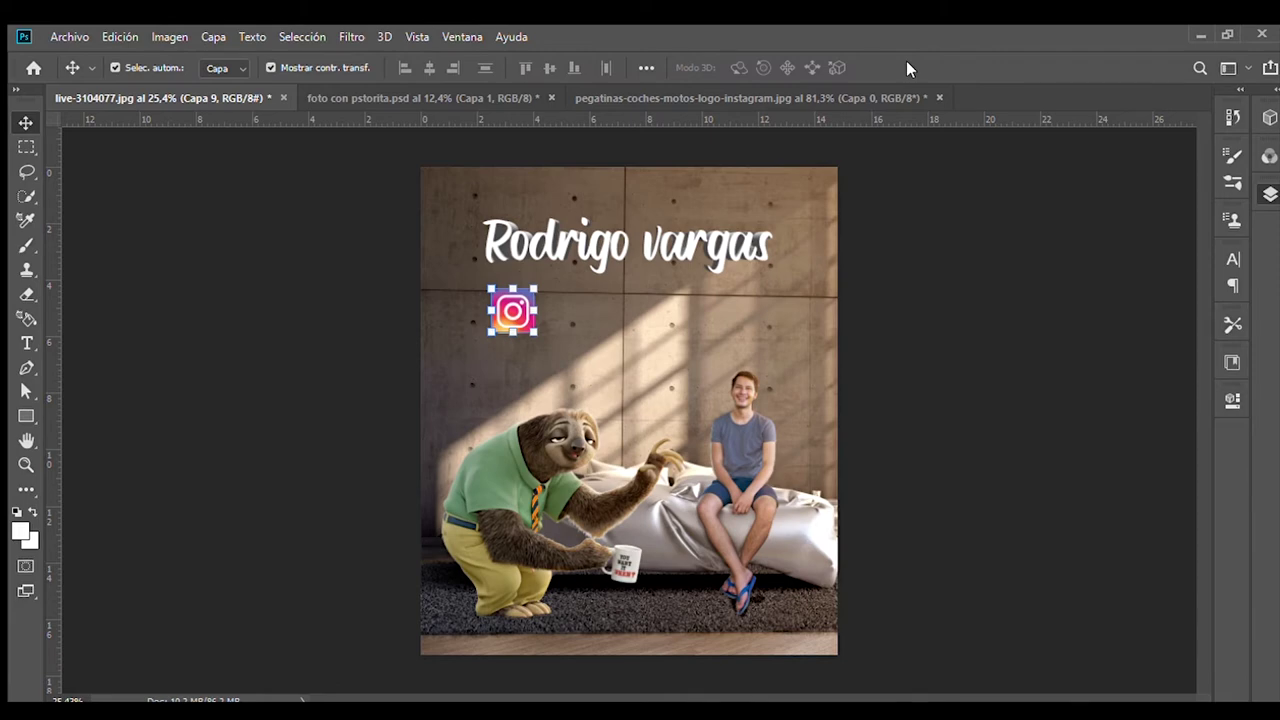
Step: Type the Instagram handle as text beside the logo
key("t")
left_click(568, 312)
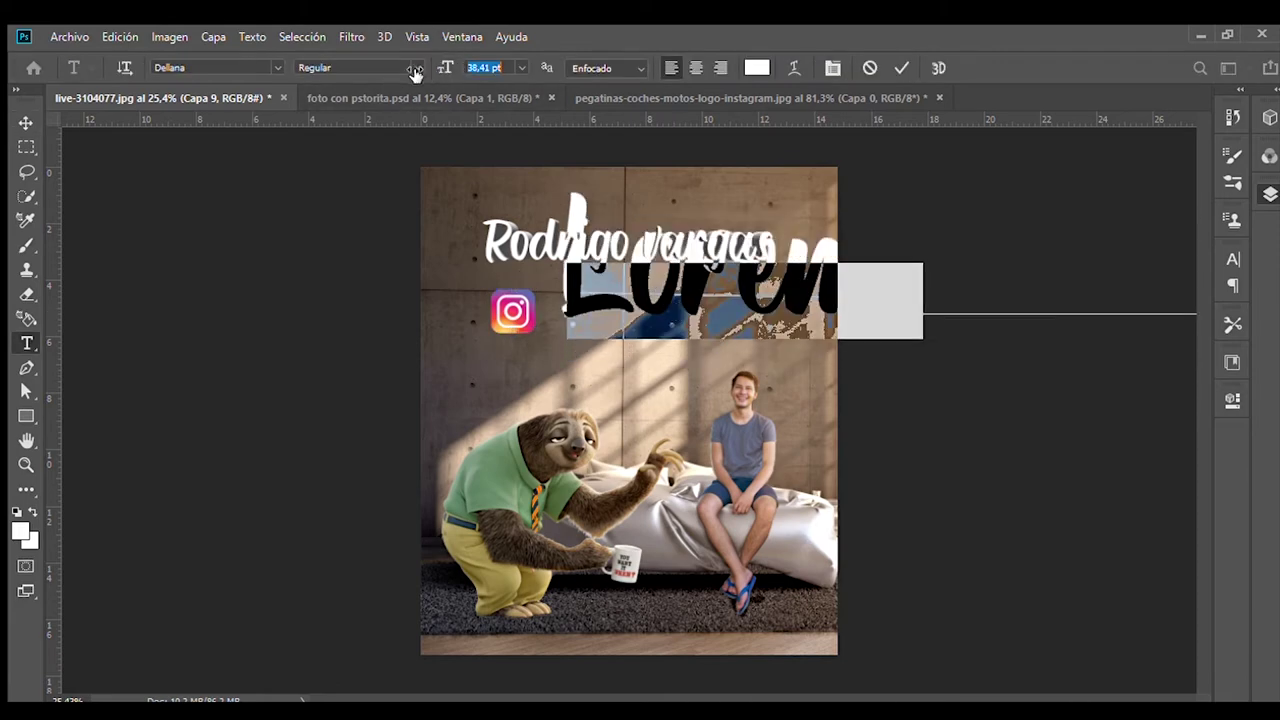
type("Ro")
key("BackSpace")
key("BackSpace")
type("r")
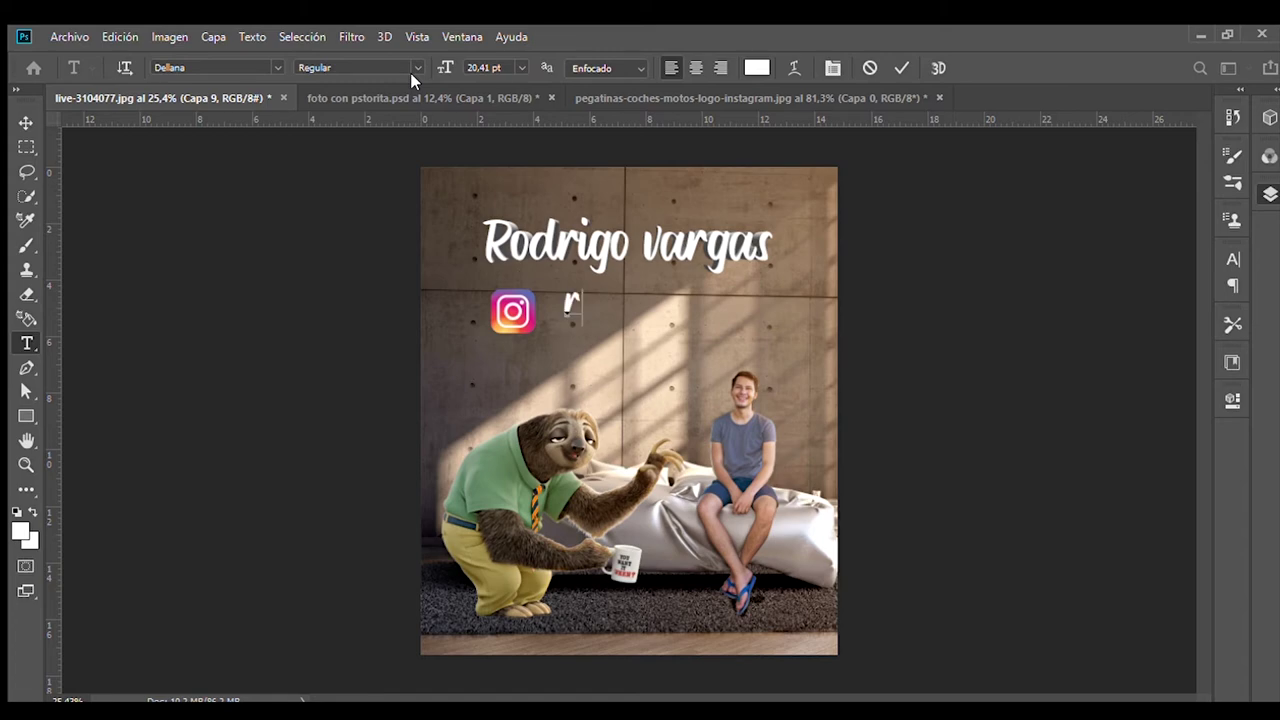
type("odrigo. vargas")
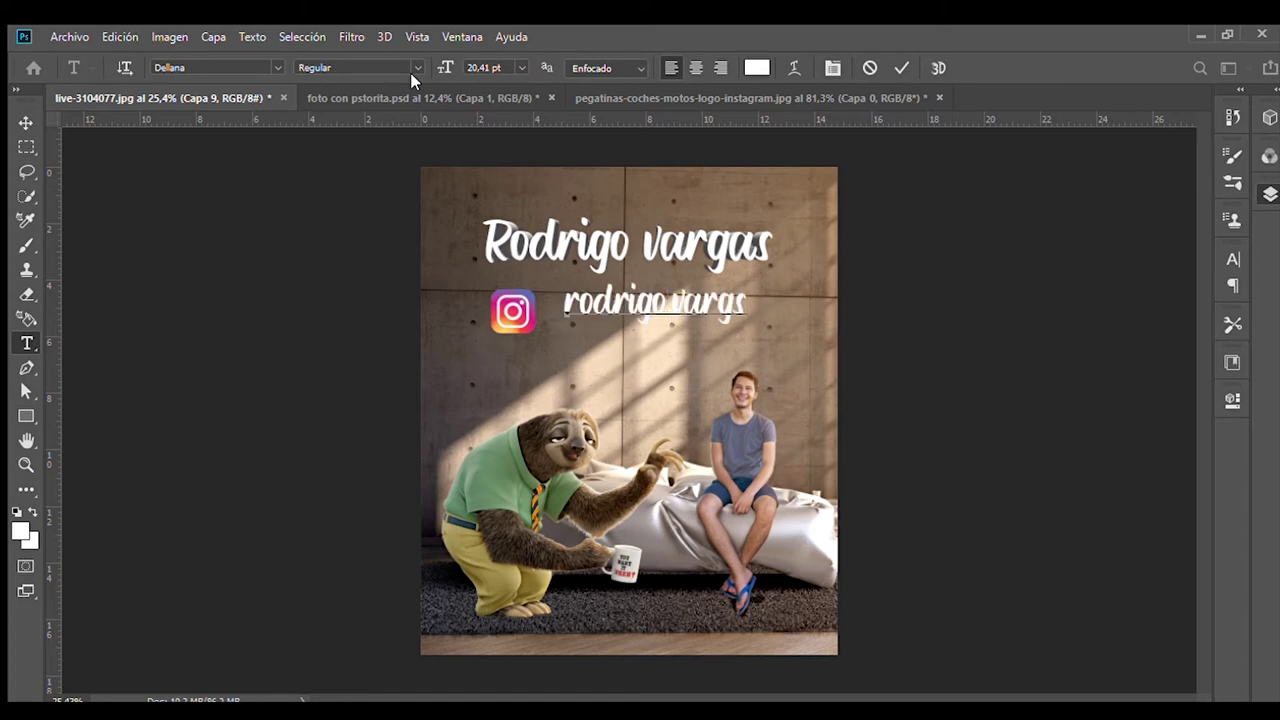
left_click(26, 122)
Step: Enlarge the handle to about 119%, rescale the name title, and nudge the handle right
key("ctrl+t")
left_click_drag(739, 327, 776, 340)
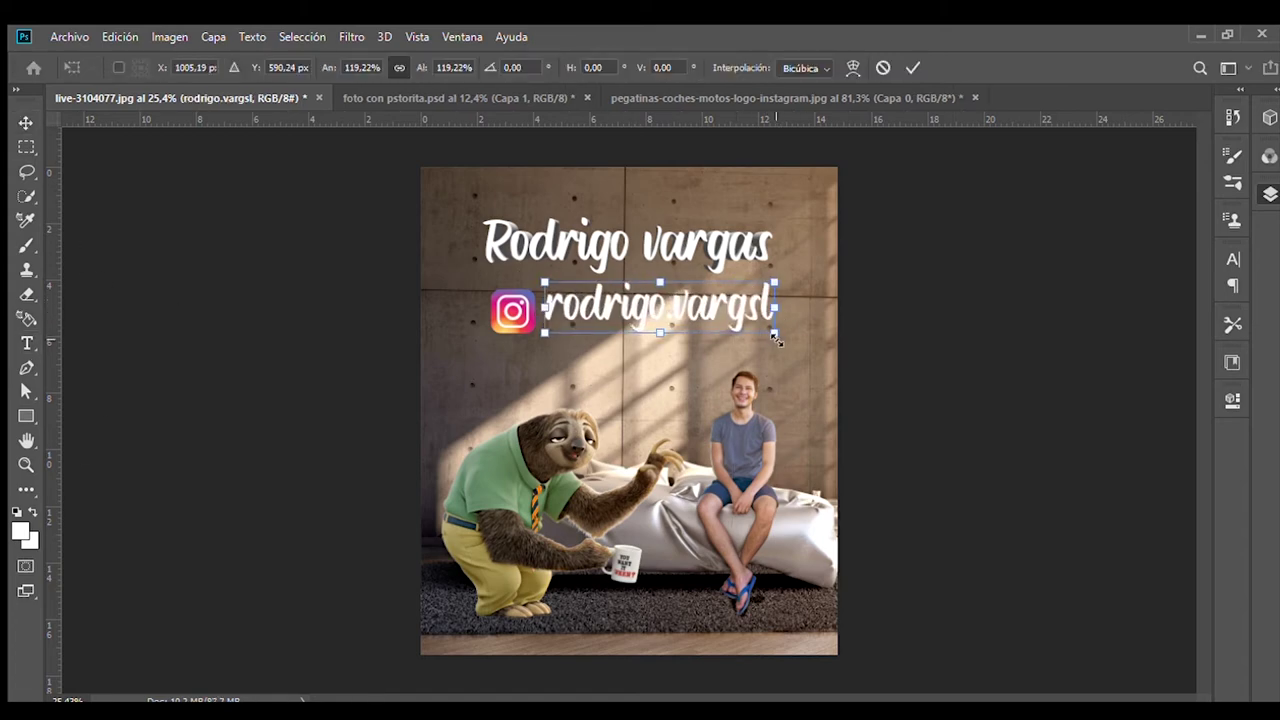
key("Return")
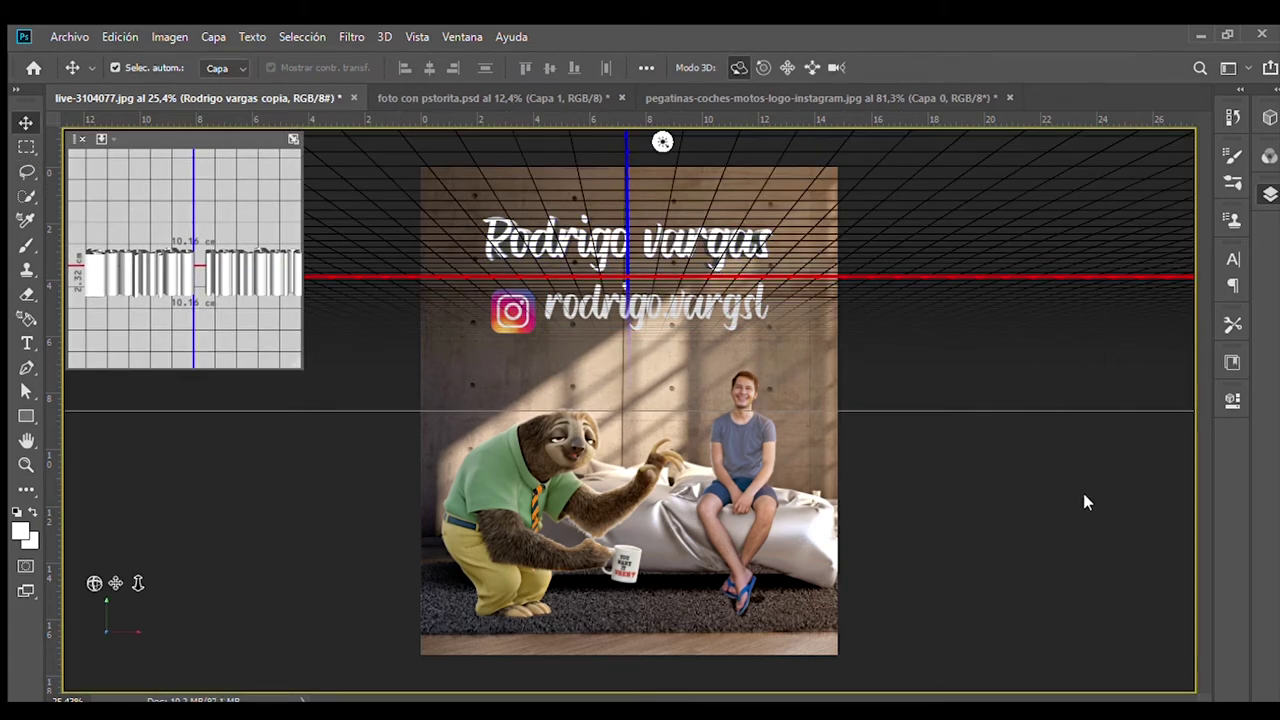
key("ctrl+z")
key("ctrl+t")
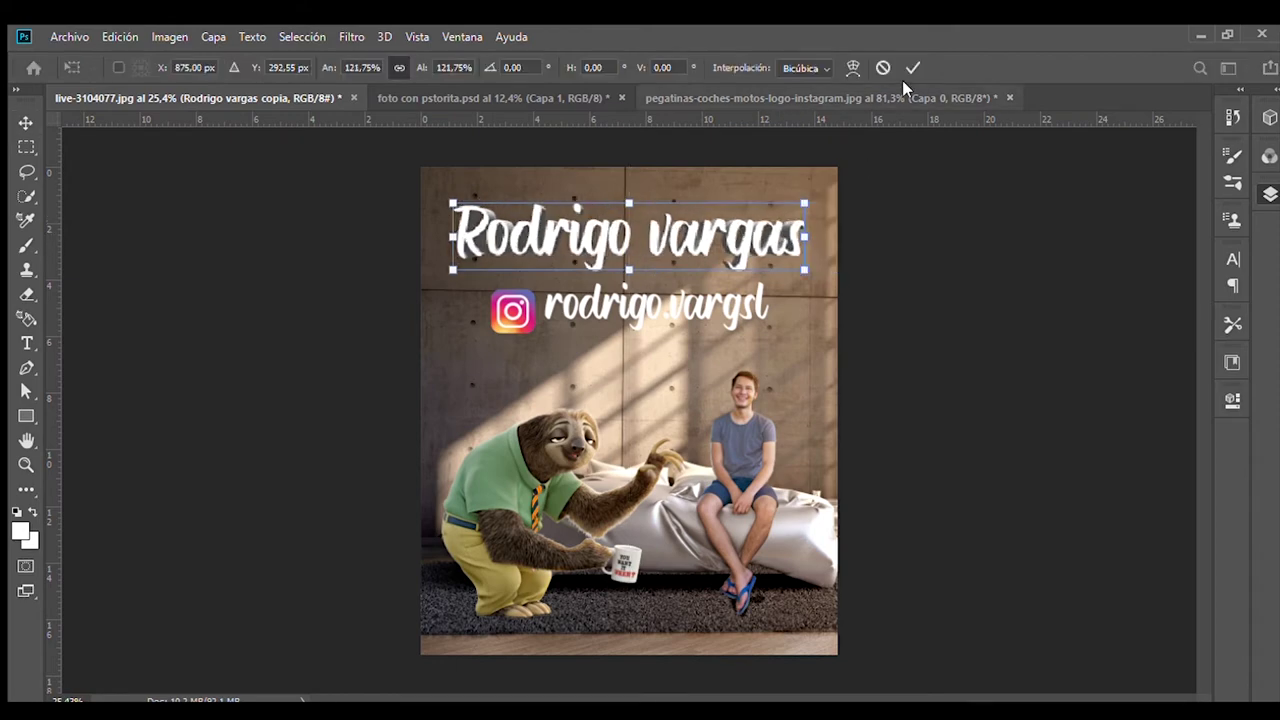
left_click(912, 67)
left_click_drag(708, 311, 707, 311)
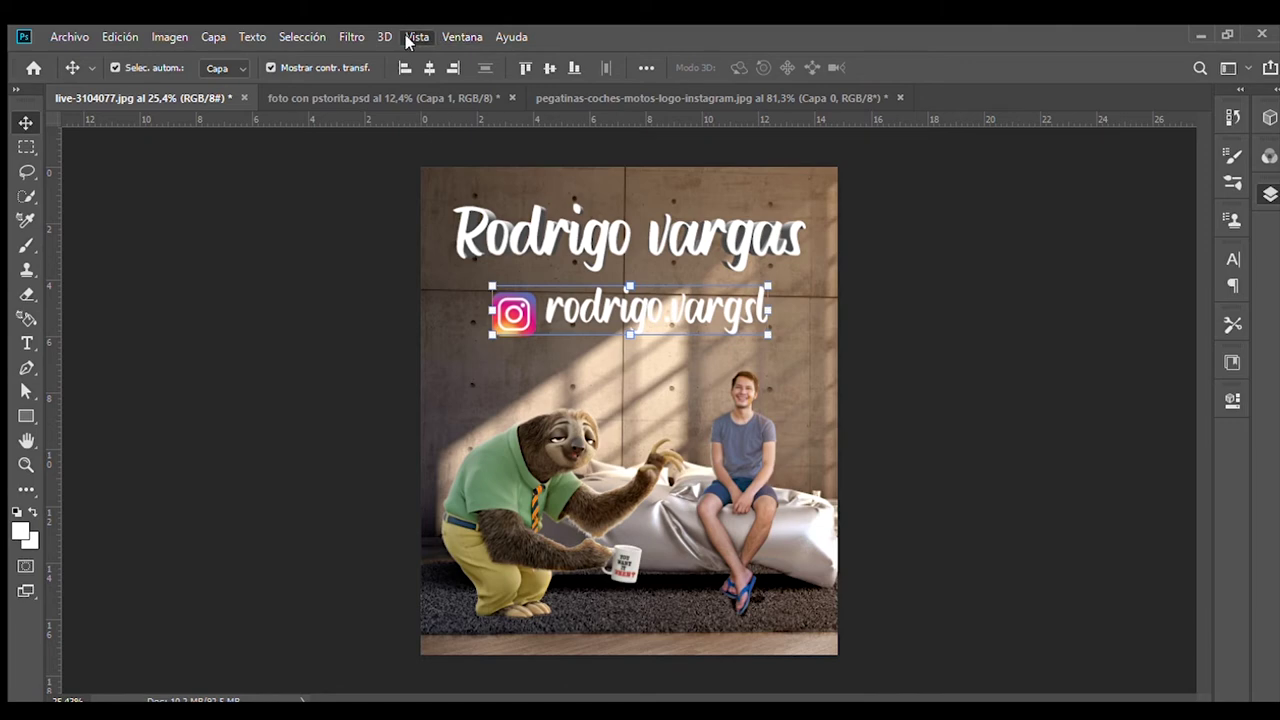
Step: Show guides, select the logo and handle layers, and merge them into one layer
key("ctrl+semicolon")
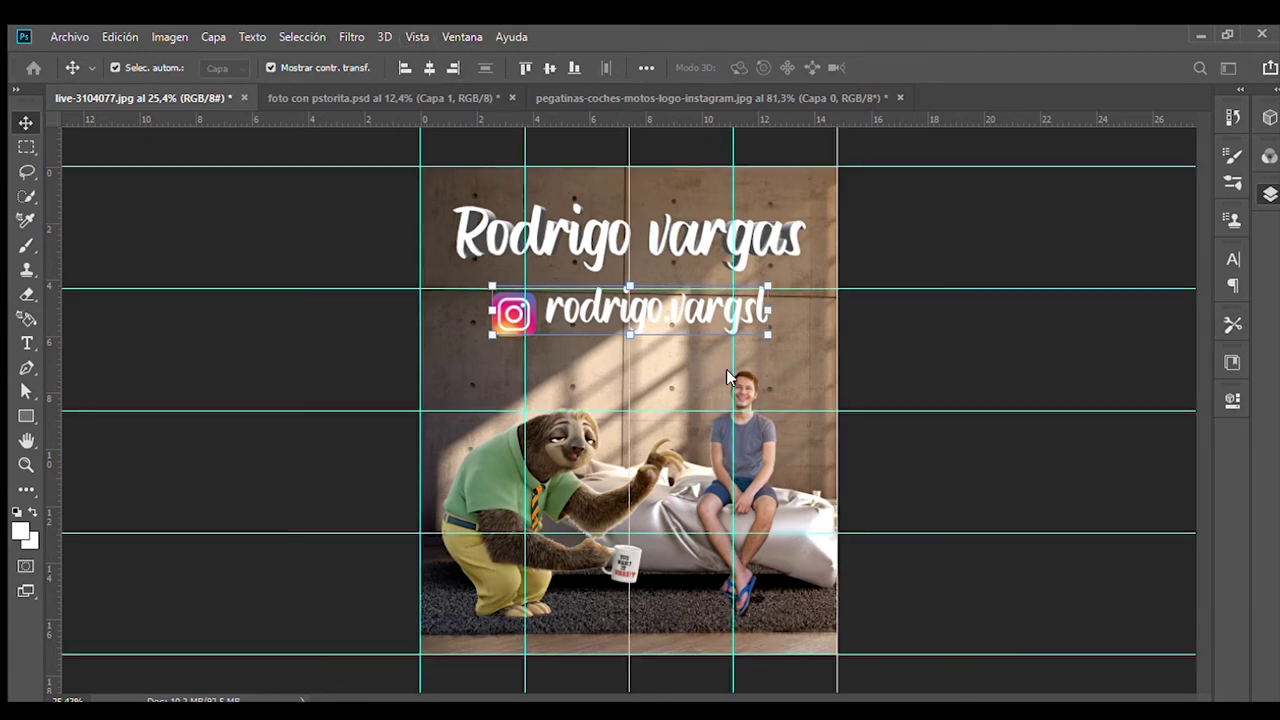
key("alt+bracketleft")
key("alt+bracketleft")
key("alt+shift+bracketleft")
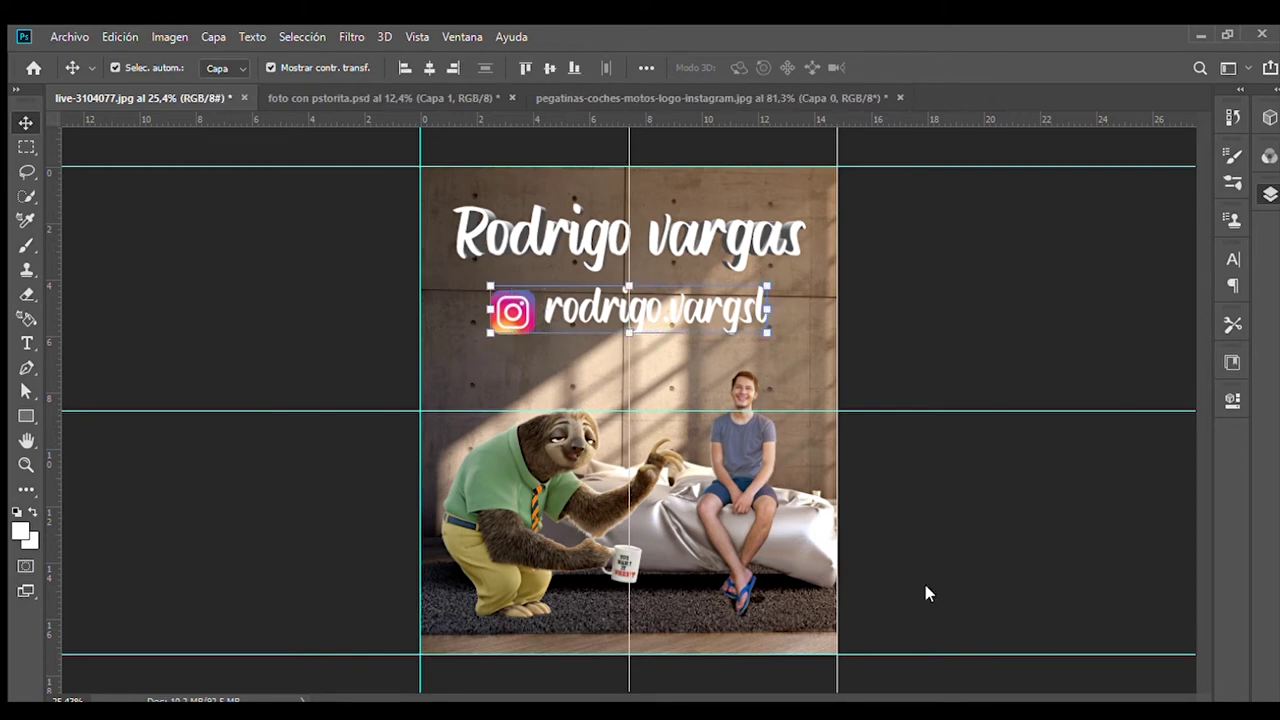
key("ctrl+e")
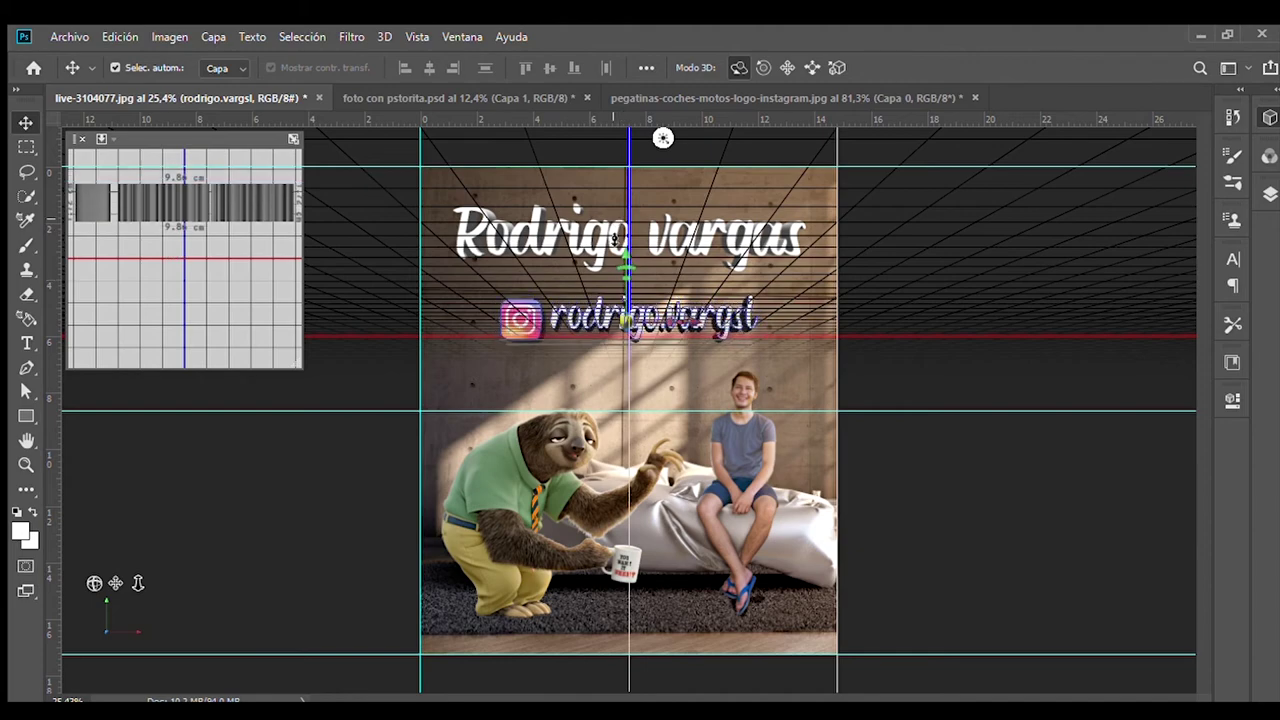
Step: Tilt and re-angle the 3D logo and handle so they face forward
scroll(627, 285, "up", 4)
scroll(627, 282, "up", 1)
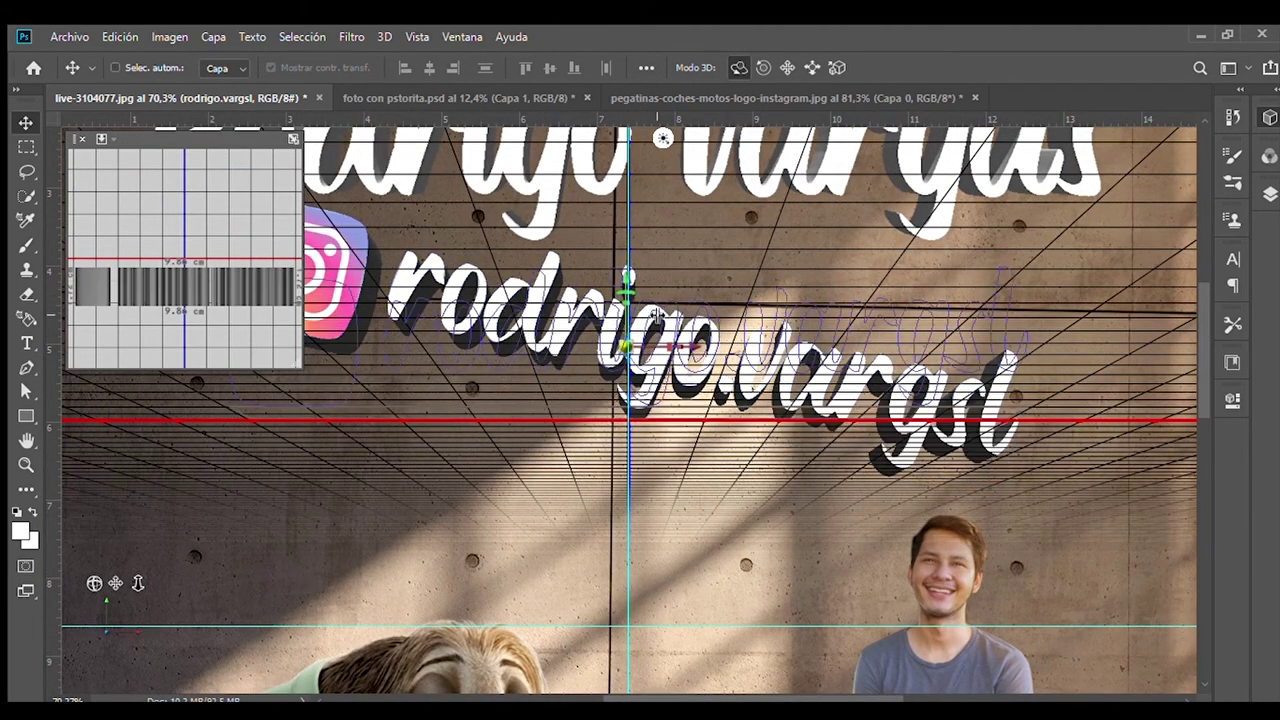
left_click_drag(612, 276, 614, 288)
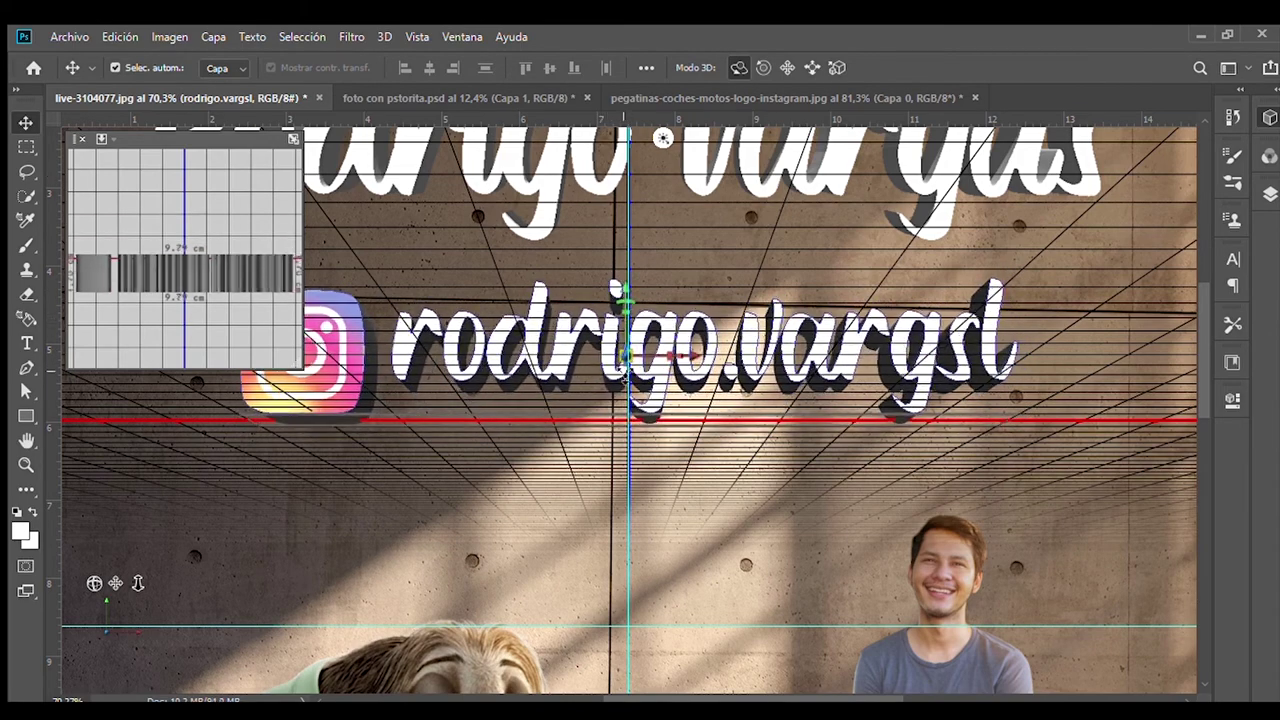
scroll(622, 366, "up", 3)
scroll(622, 366, "up", 3)
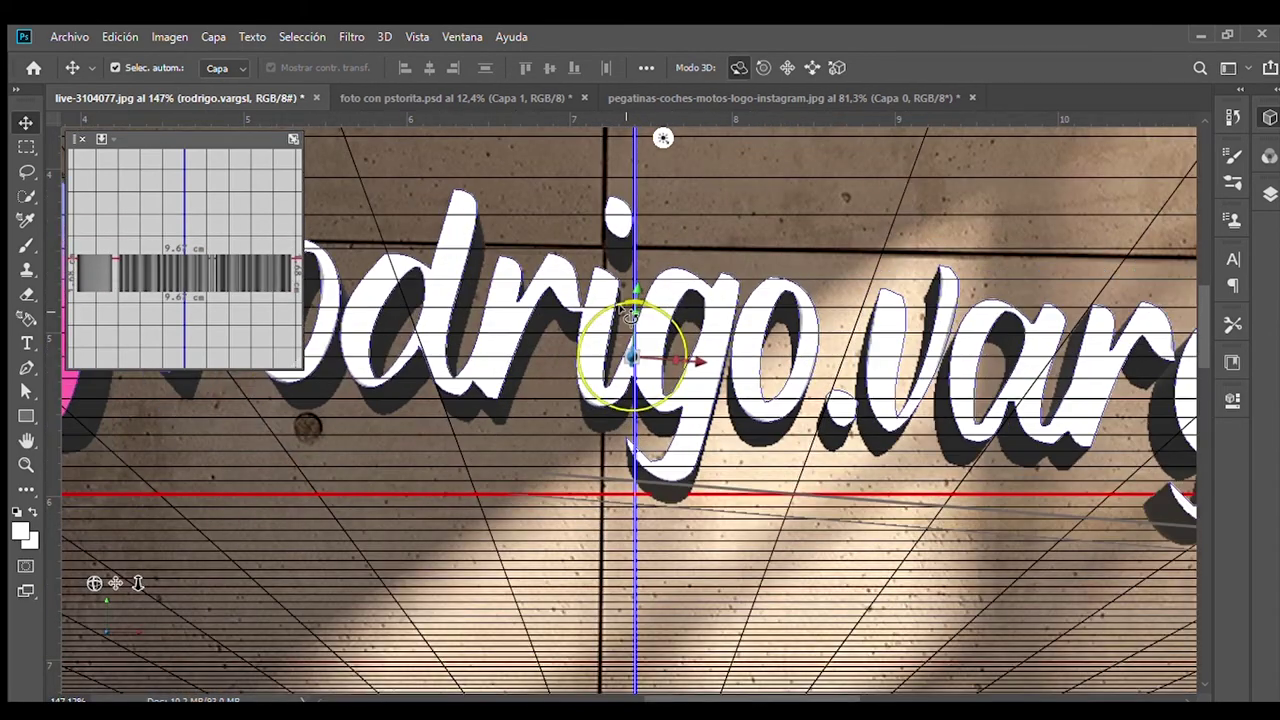
left_click_drag(673, 265, 681, 360)
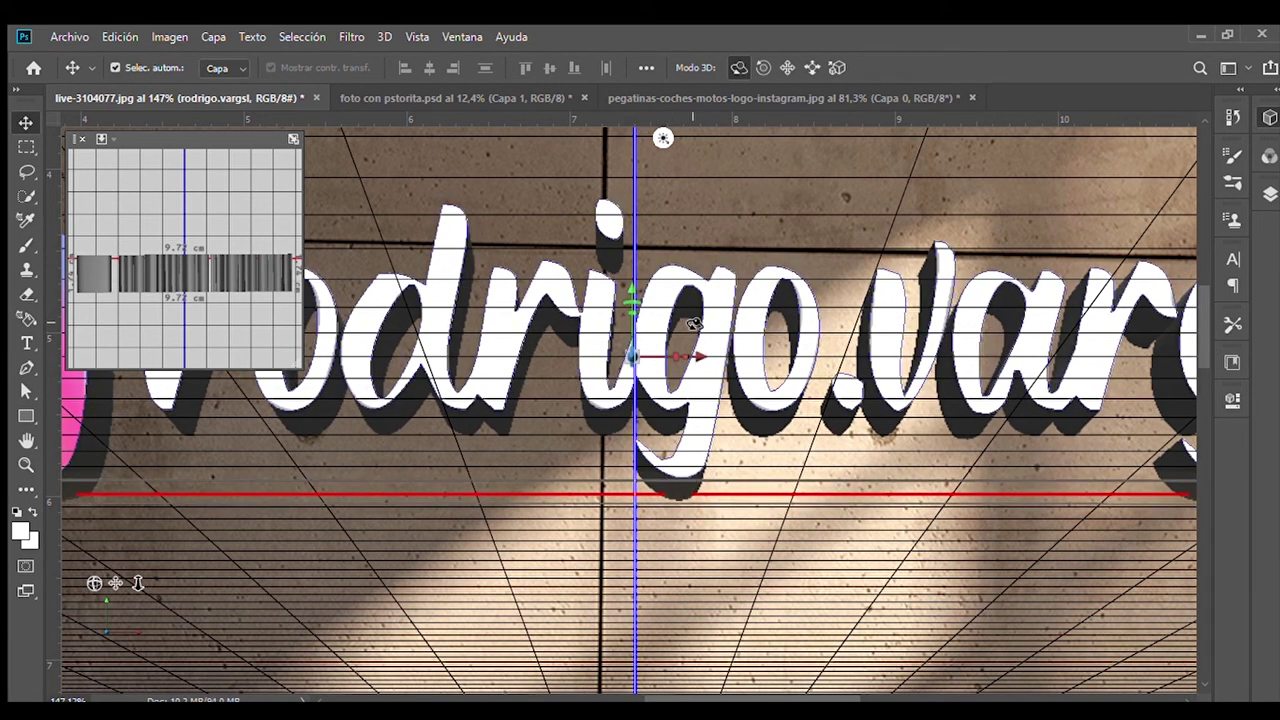
left_click_drag(632, 303, 634, 296)
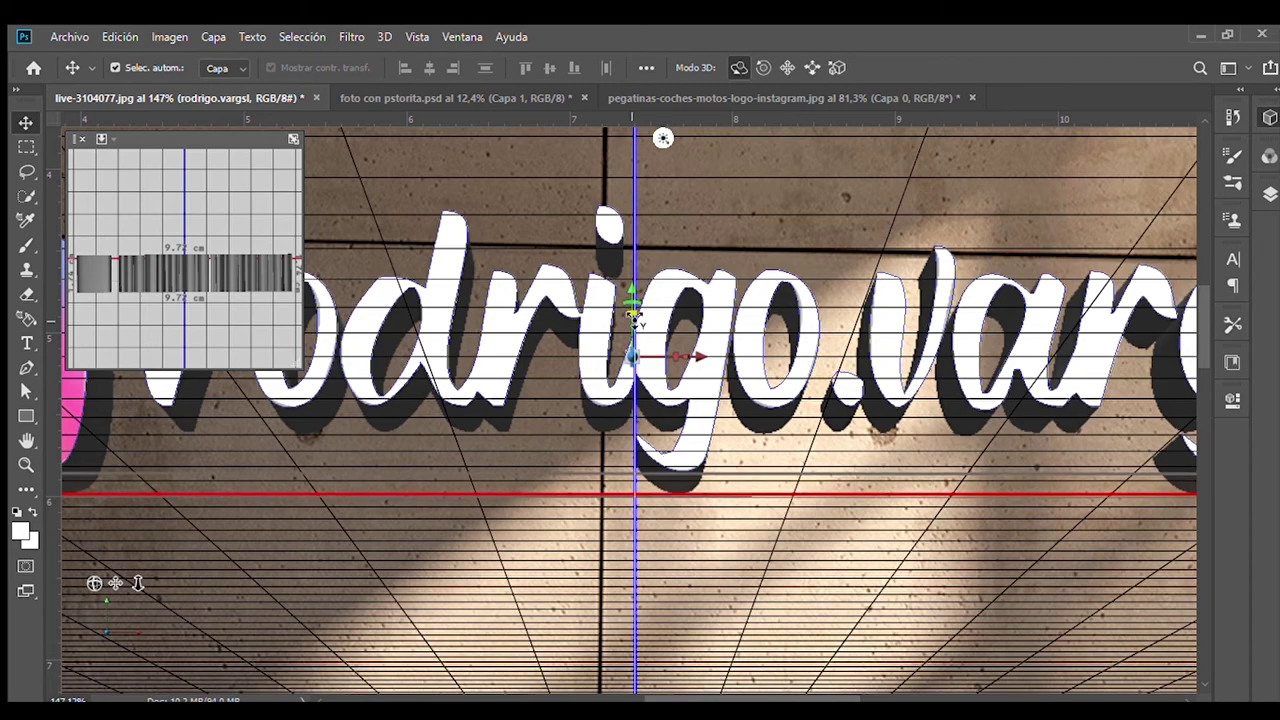
Step: Lower the 3D logo and handle just beneath the title and leave the 3D view
left_click_drag(632, 358, 630, 373)
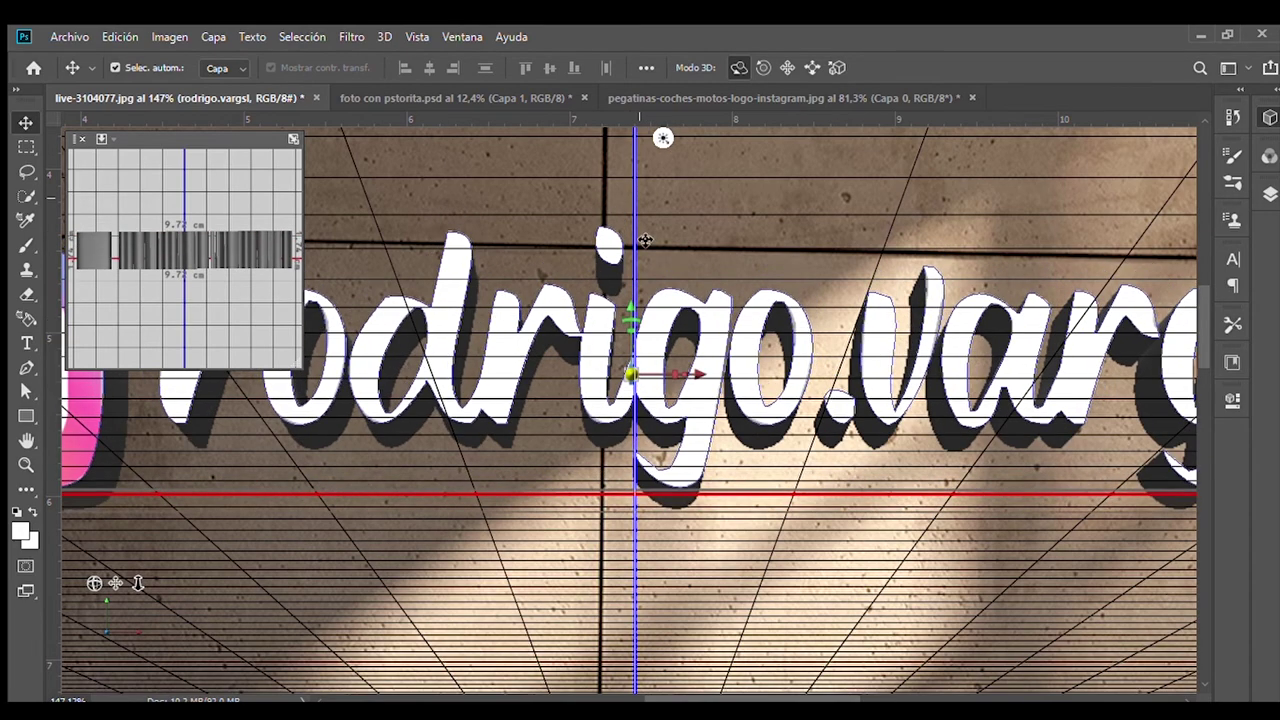
scroll(630, 373, "down", 3)
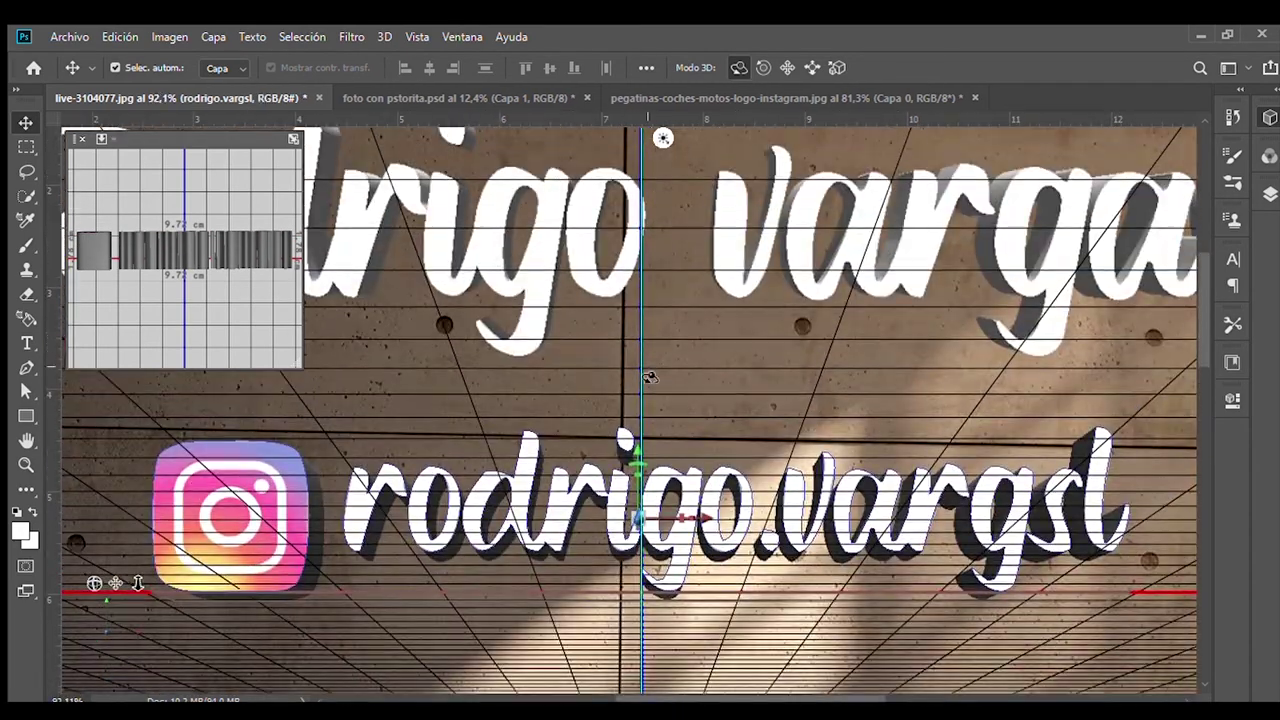
left_click_drag(638, 511, 643, 526)
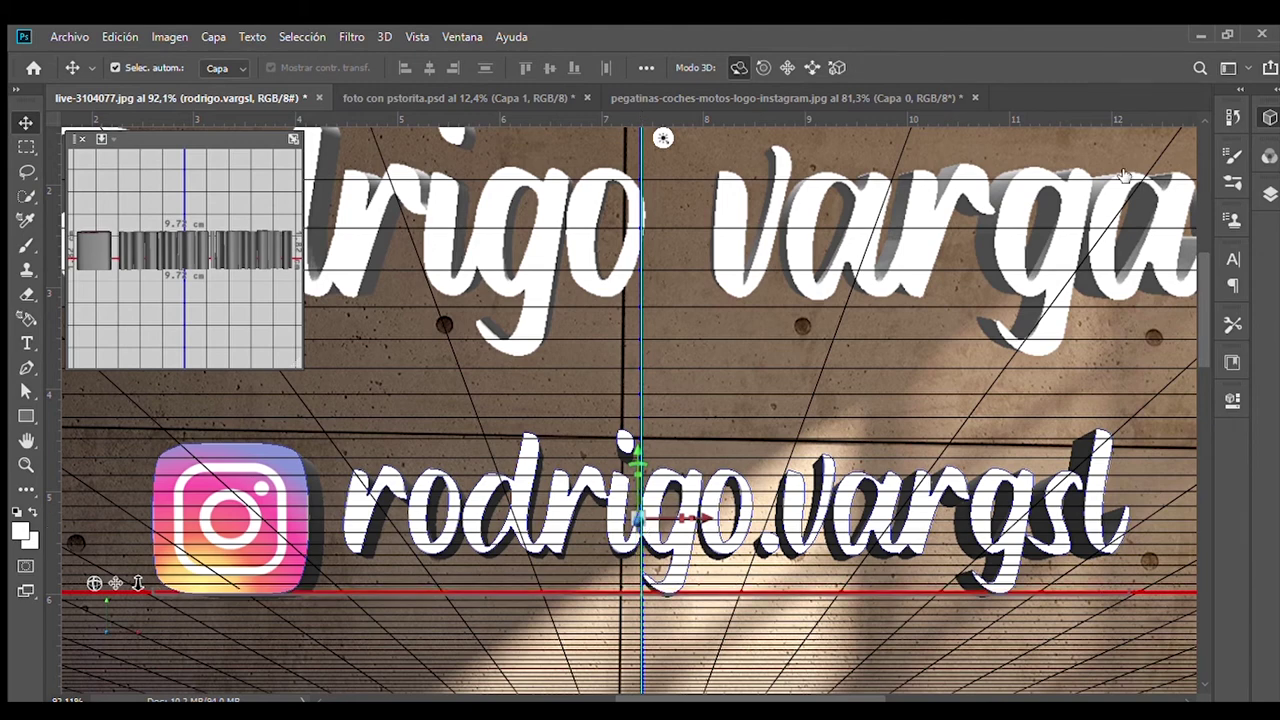
scroll(1125, 240, "down", 3)
scroll(1150, 250, "down", 2)
left_click(990, 533)
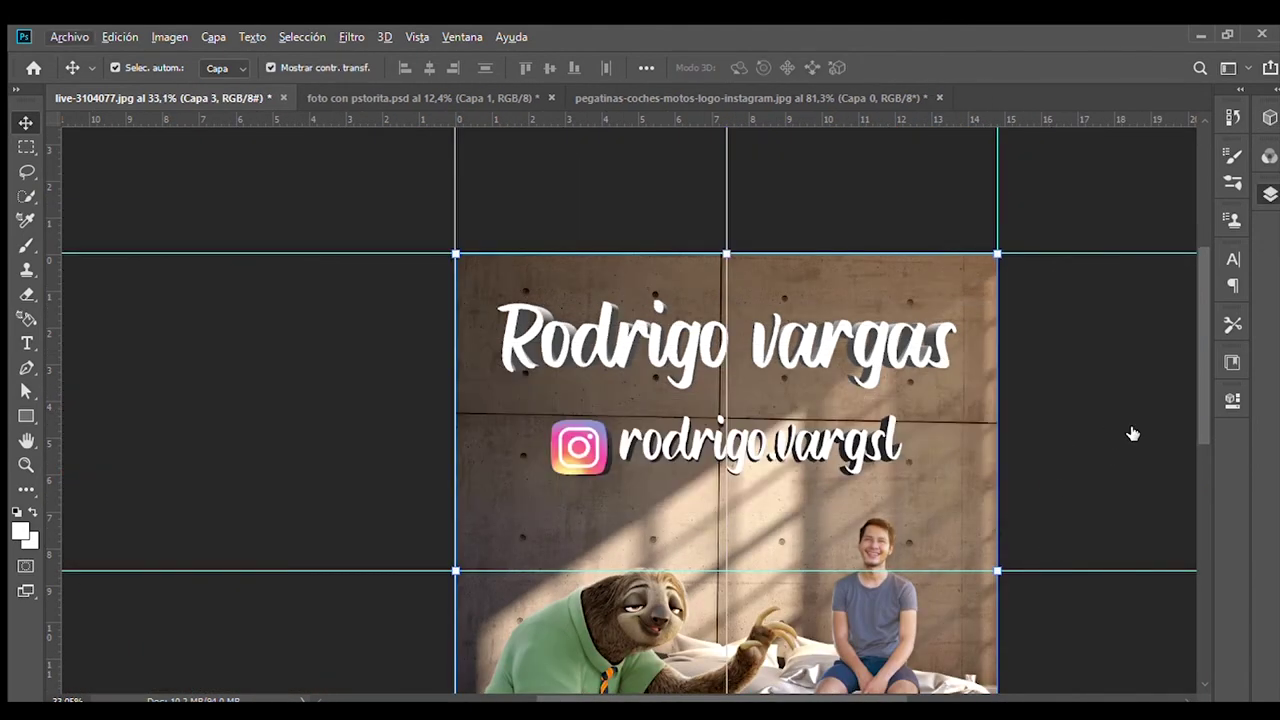
Step: Nudge the 3D logo-and-handle layer up and delete its duplicate layer
key("alt+bracketright")
key("alt+bracketright")
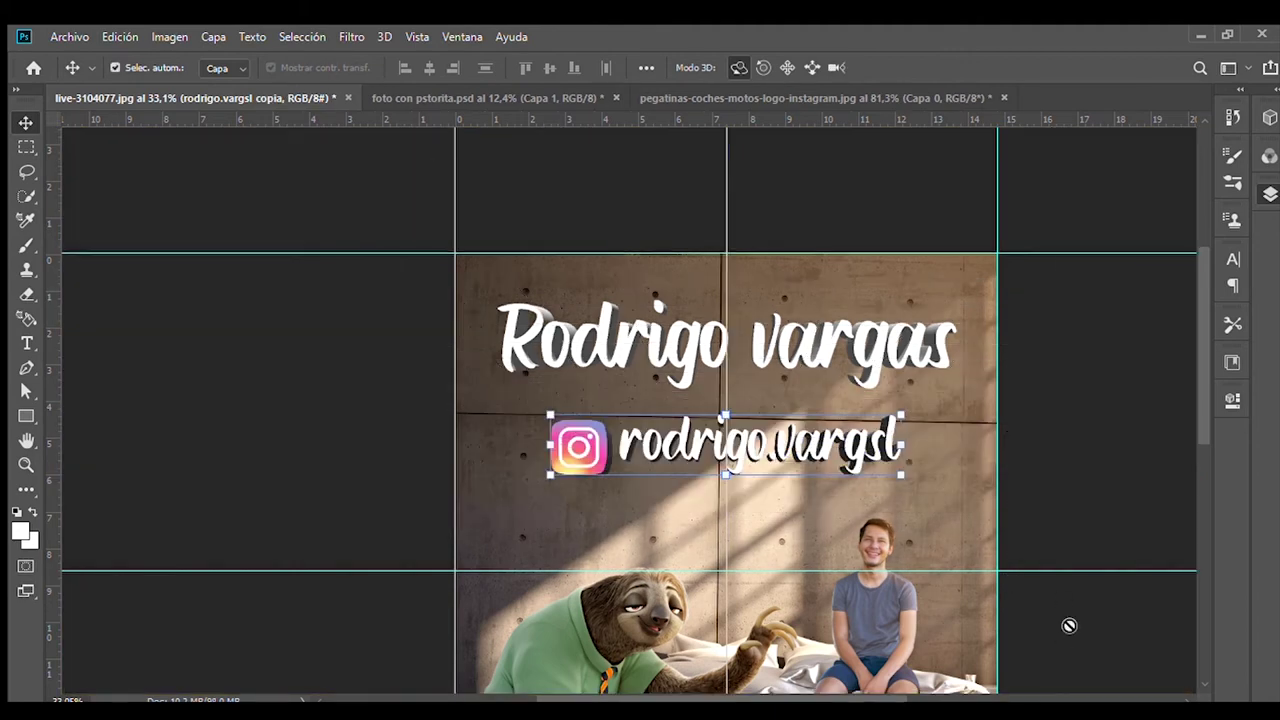
key("shift+Up")
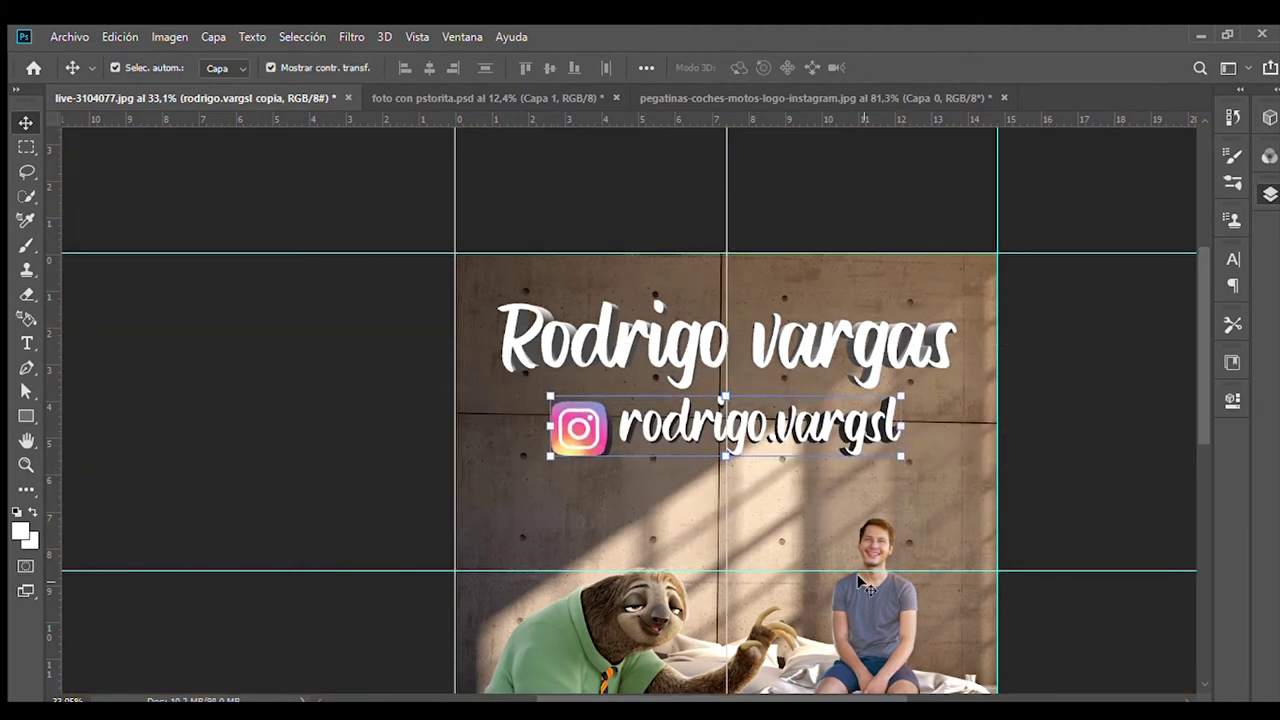
key("Delete")
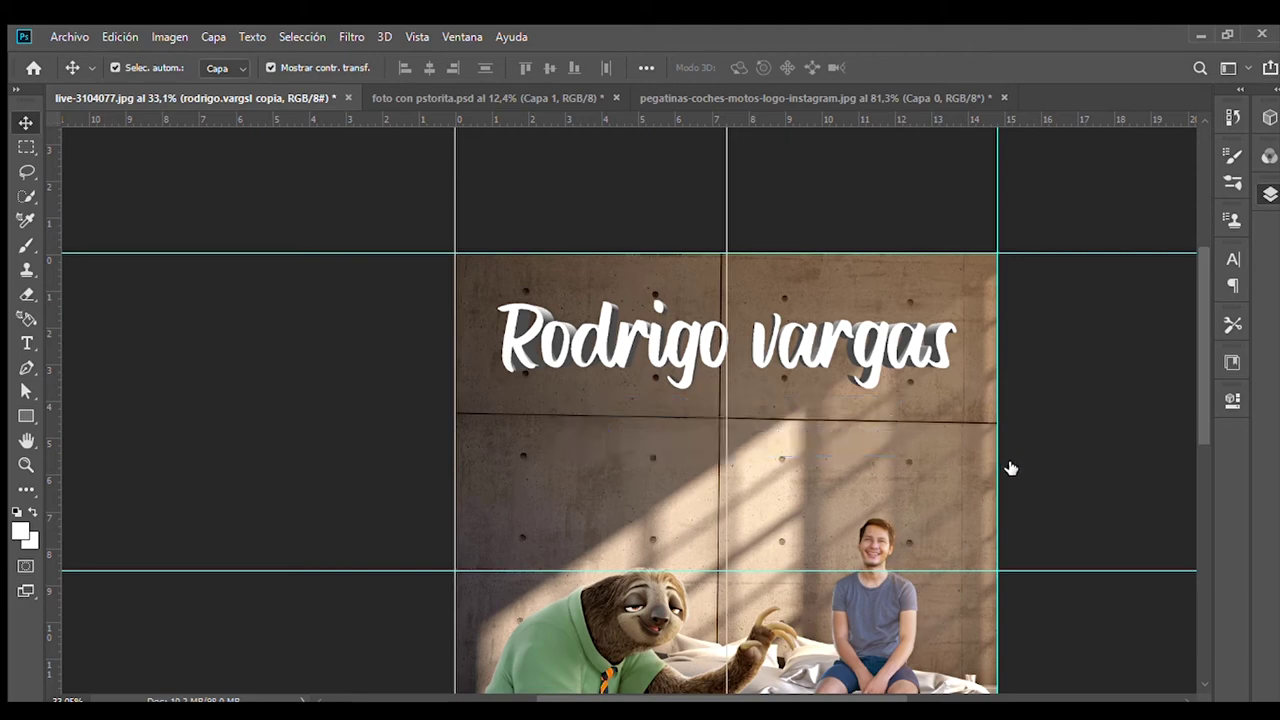
left_click(26, 318)
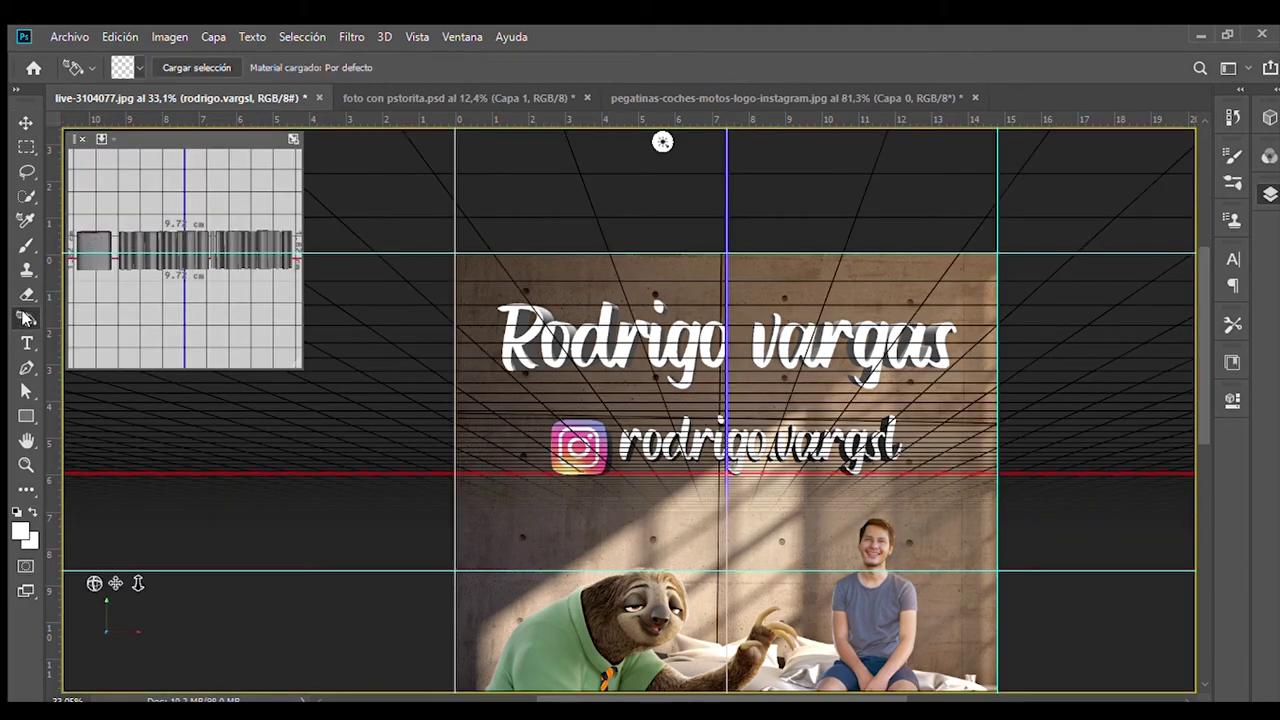
scroll(632, 454, "up", 3)
scroll(632, 454, "up", 2)
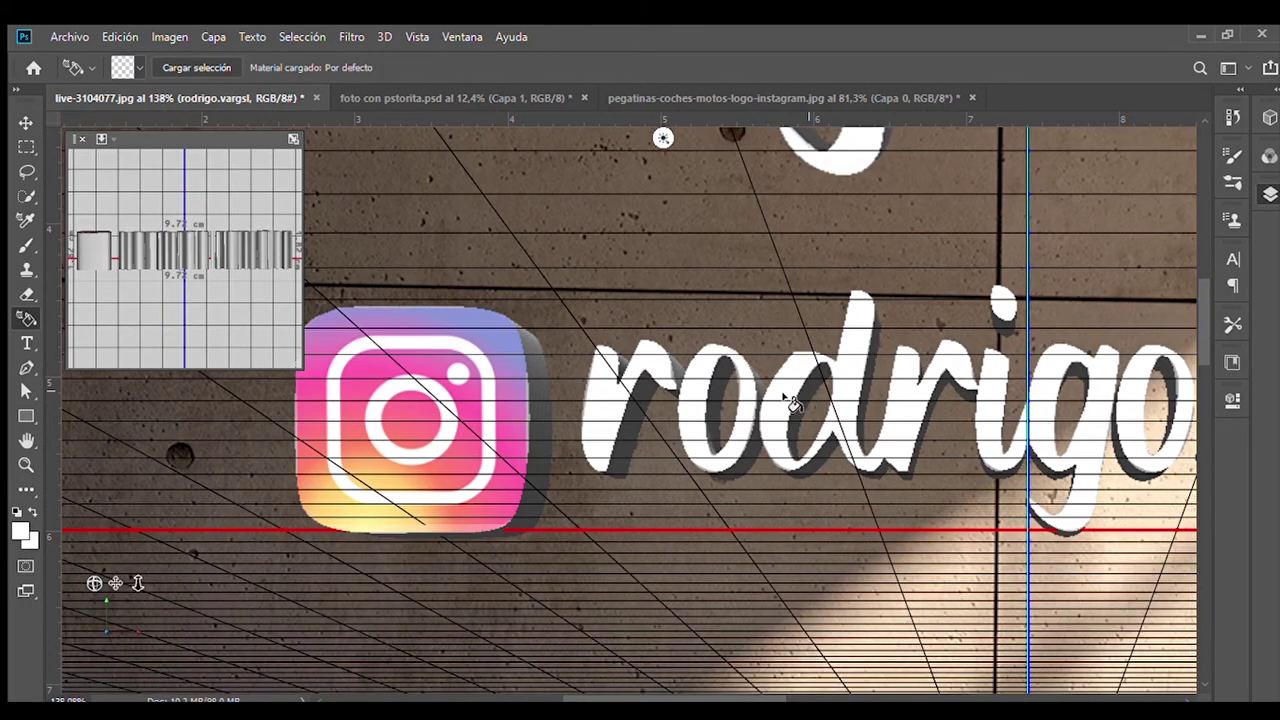
scroll(531, 449, "down", 2)
scroll(770, 345, "down", 1)
scroll(770, 345, "down", 1)
scroll(1000, 400, "up", 4)
scroll(1090, 483, "down", 2)
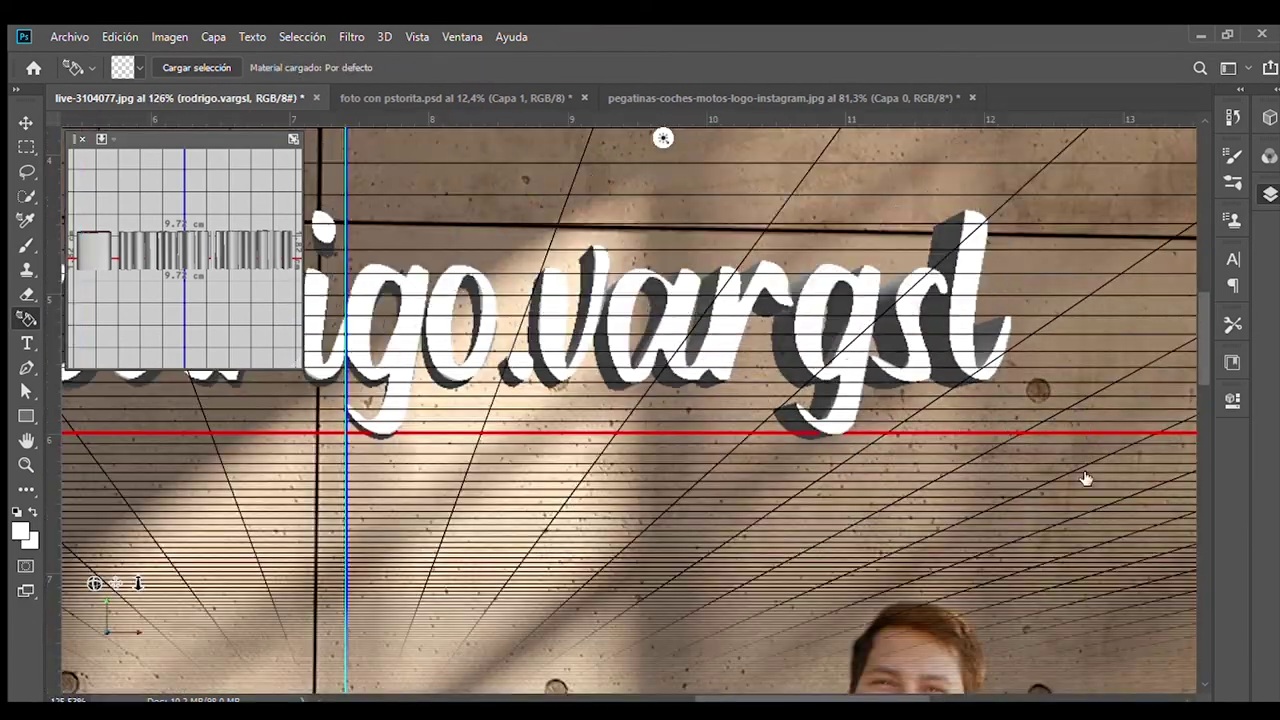
Step: Duplicate the handle layer, fit the canvas in view, and nudge the handle line up
key("ctrl+j")
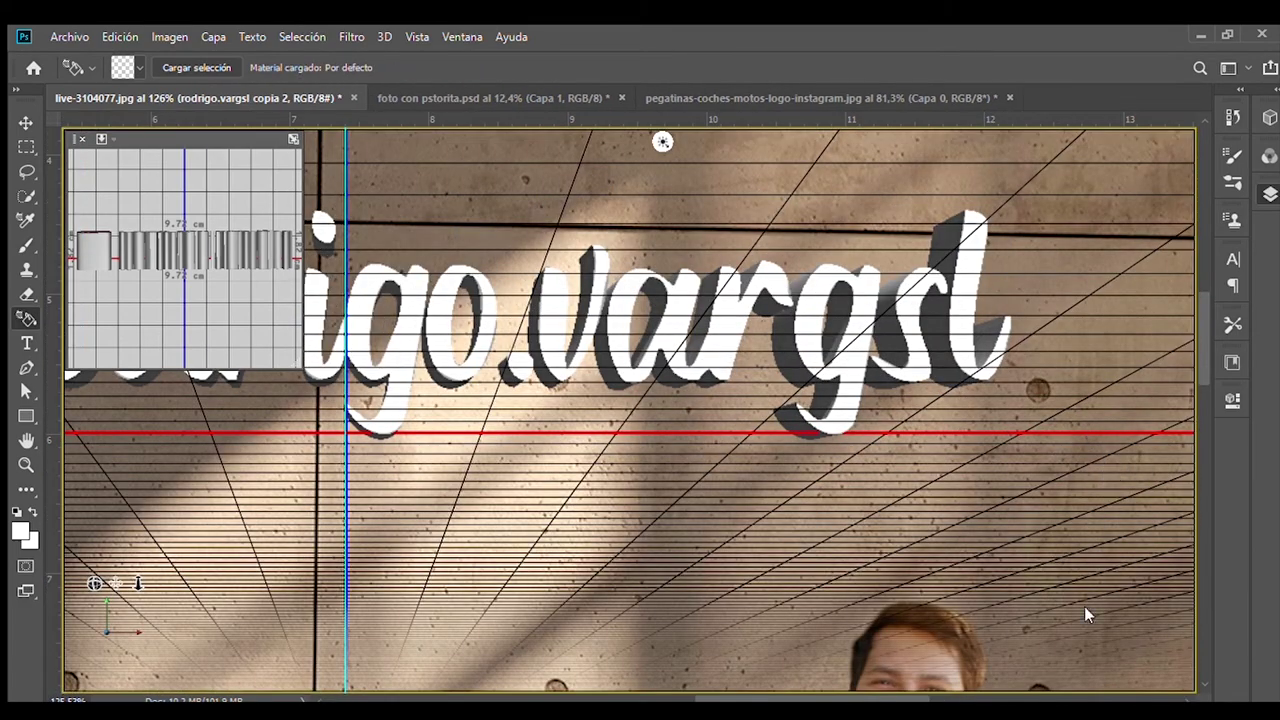
key("ctrl+0")
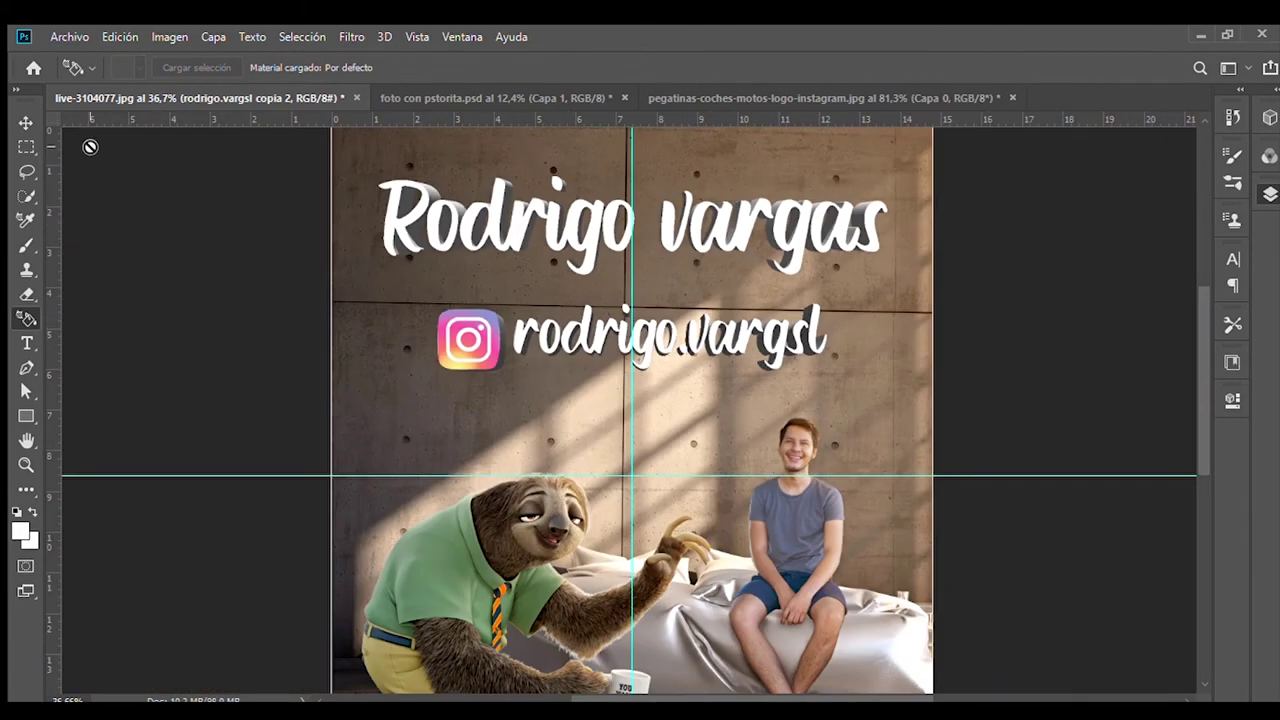
key("v")
key("shift+Up")
key("shift+Up")
key("shift+Up")
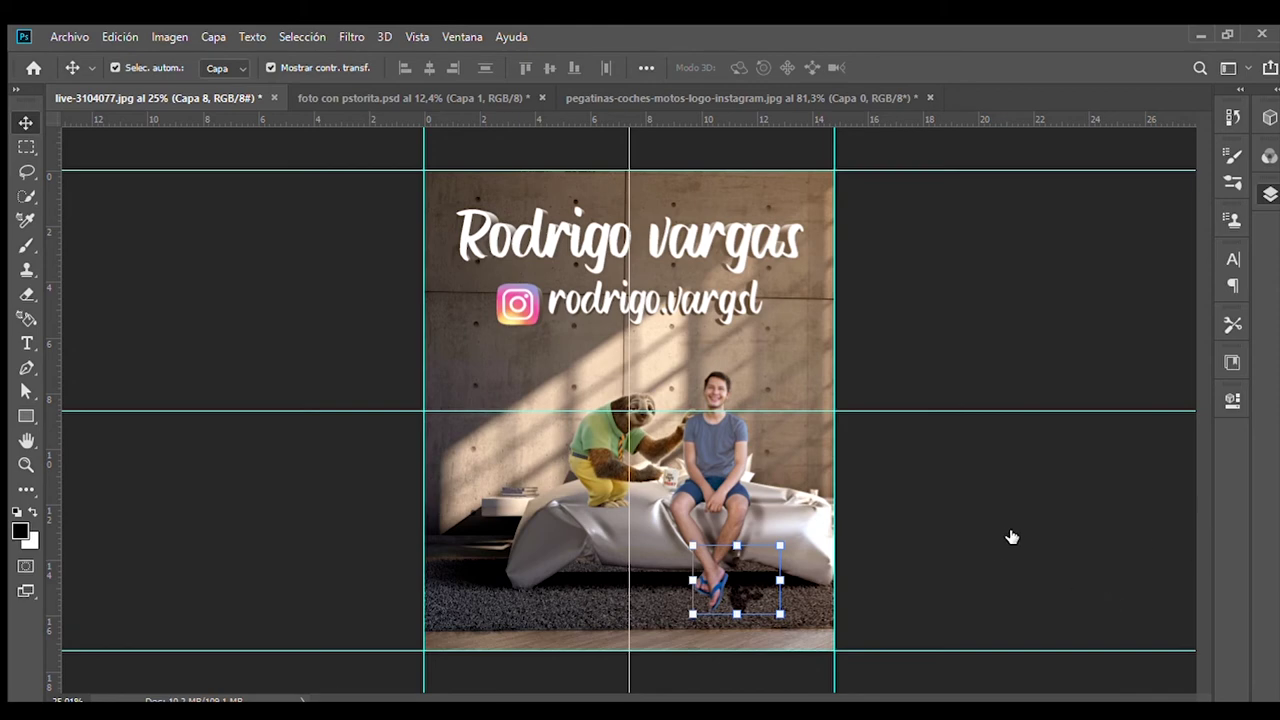
Step: Nudge the flip-flop feet layer left to line up with the man's legs on the rug
key("shift+Left")
key("shift+Left")
key("shift+Left")
key("shift+Left")
key("shift+Left")
key("shift+Left")
key("shift+Left")
key("shift+Left")
key("shift+Left")
key("alt+bracketleft")
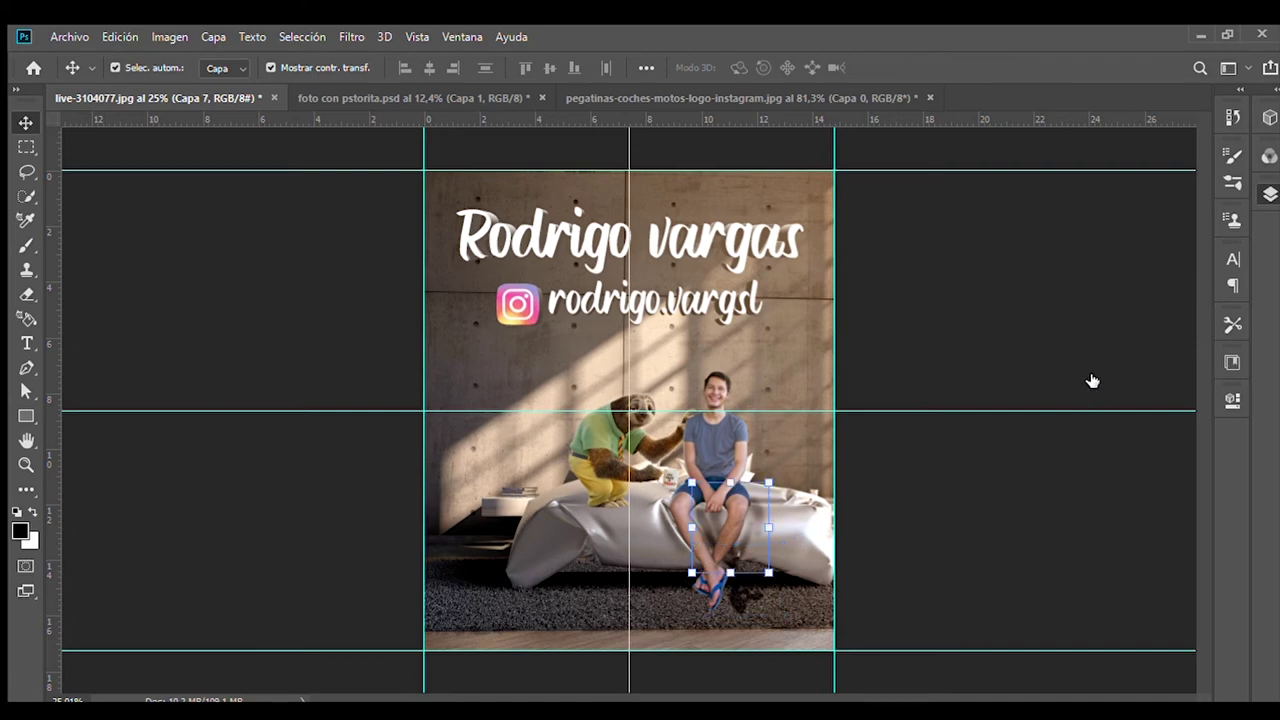
key("alt+bracketleft")
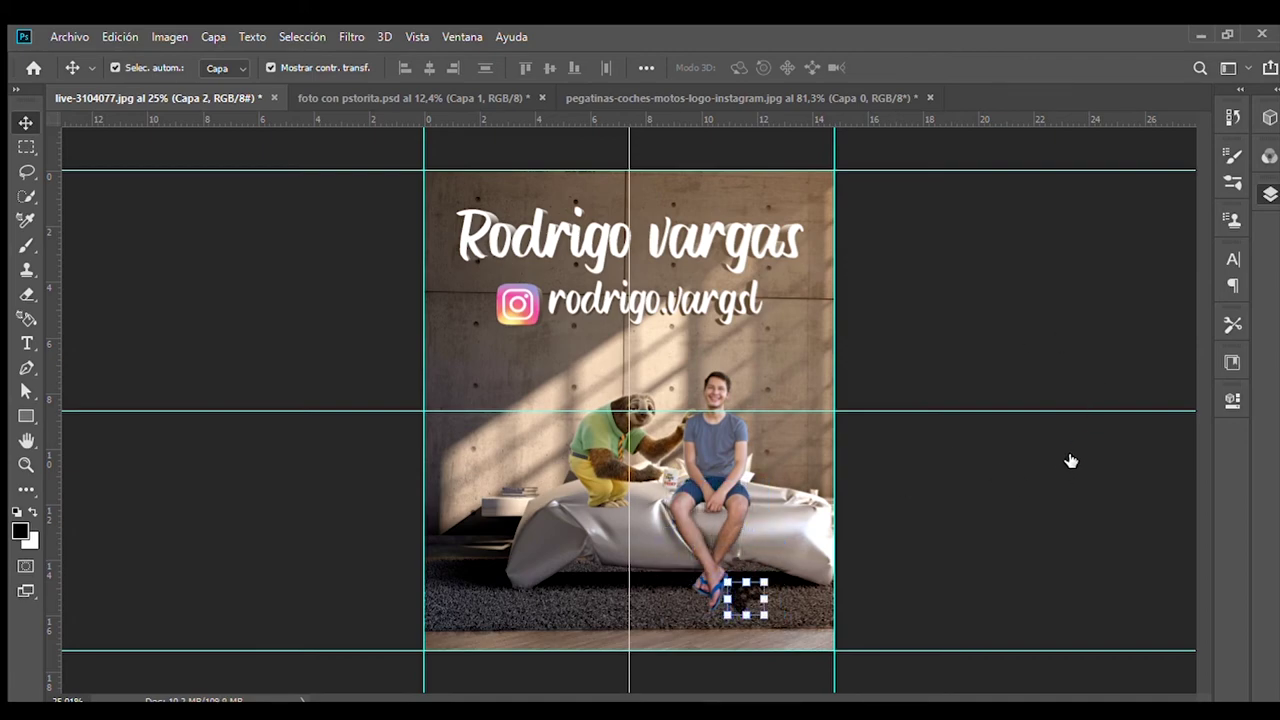
key("alt+bracketleft")
scroll(765, 547, "up", 5)
scroll(765, 547, "up", 2)
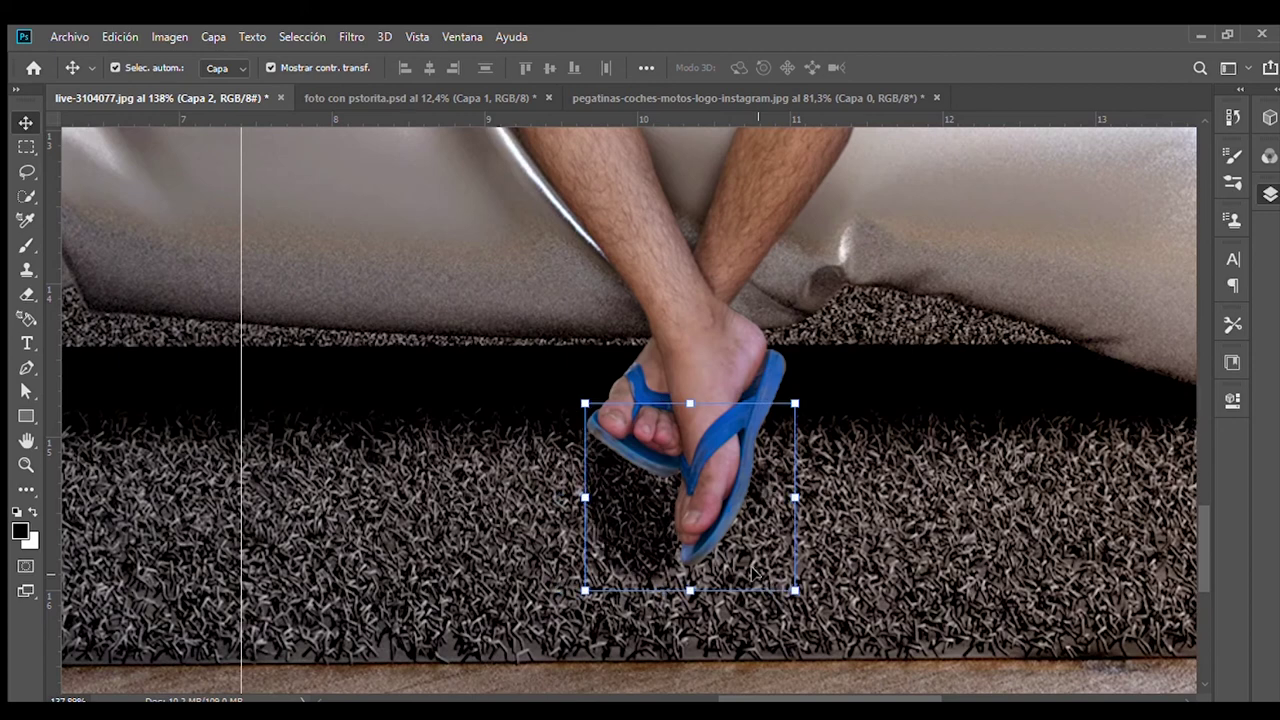
scroll(1150, 553, "down", 4)
key("ctrl+0")
key("alt+period")
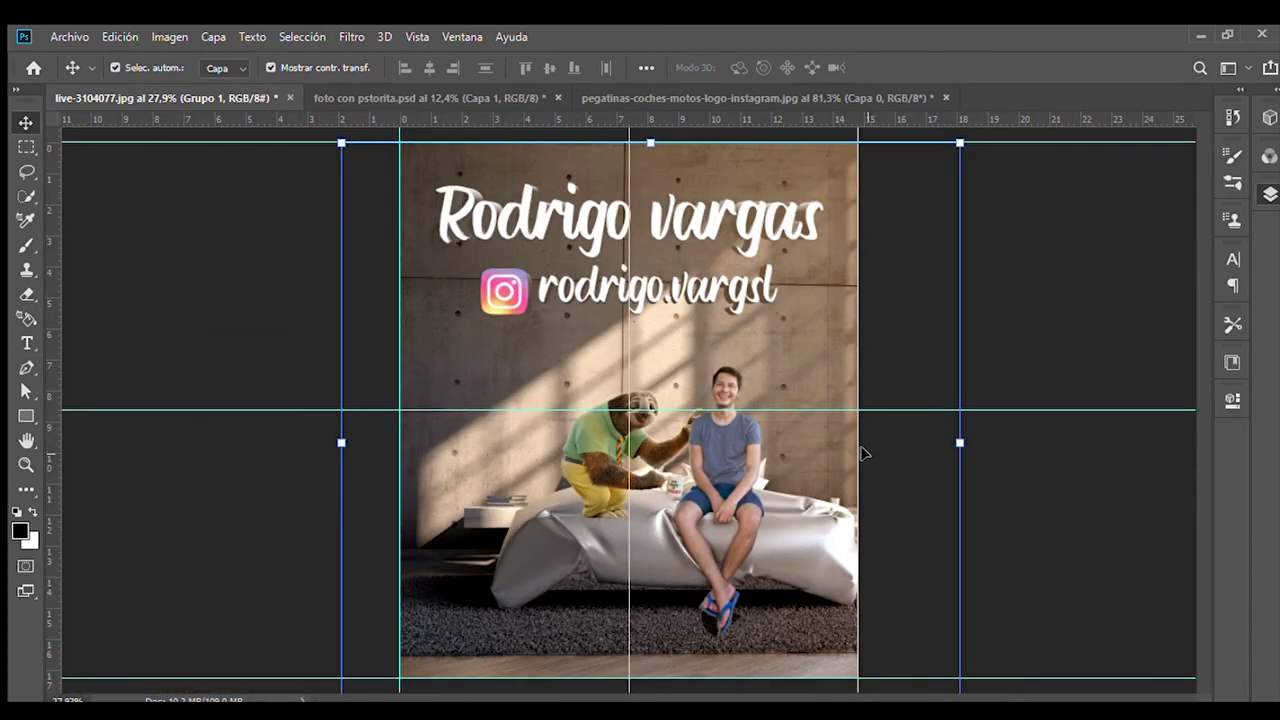
scroll(677, 582, "up", 4)
Step: Move the sloth up and right on the bed and shrink it to about 54%
scroll(1073, 378, "down", 2)
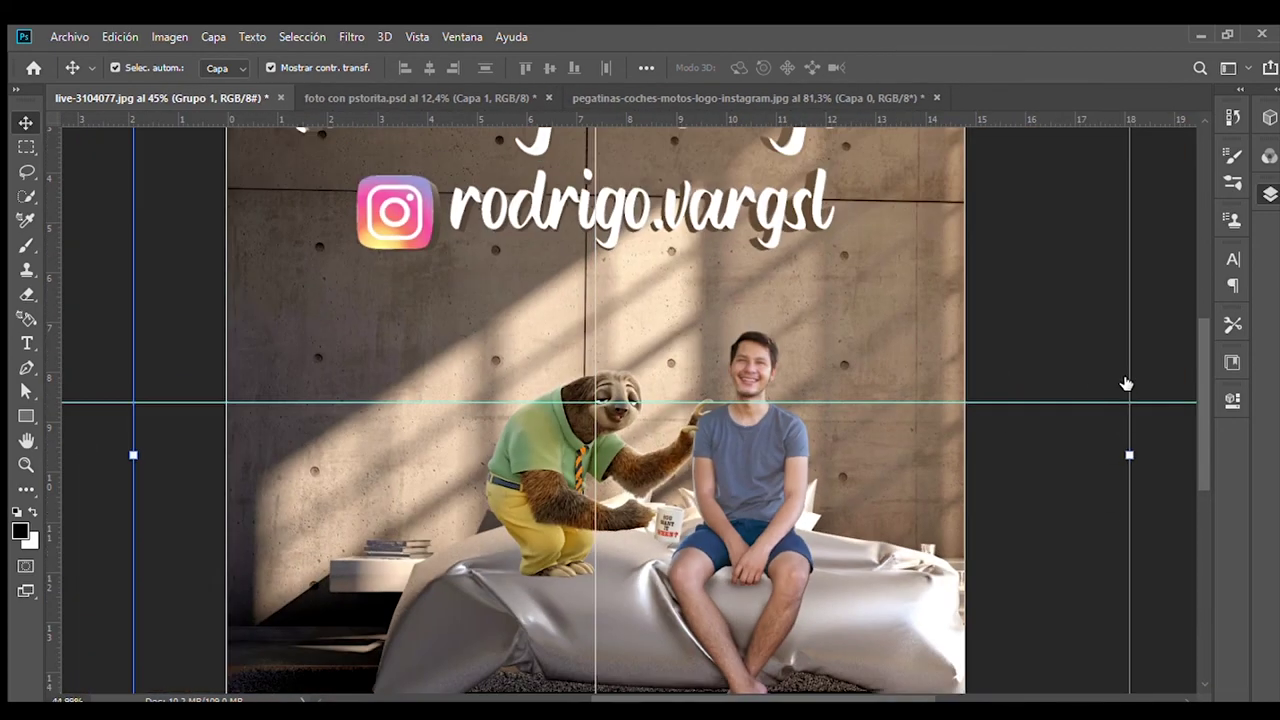
key("alt+bracketleft")
key("alt+bracketleft")
key("alt+bracketleft")
key("alt+bracketleft")
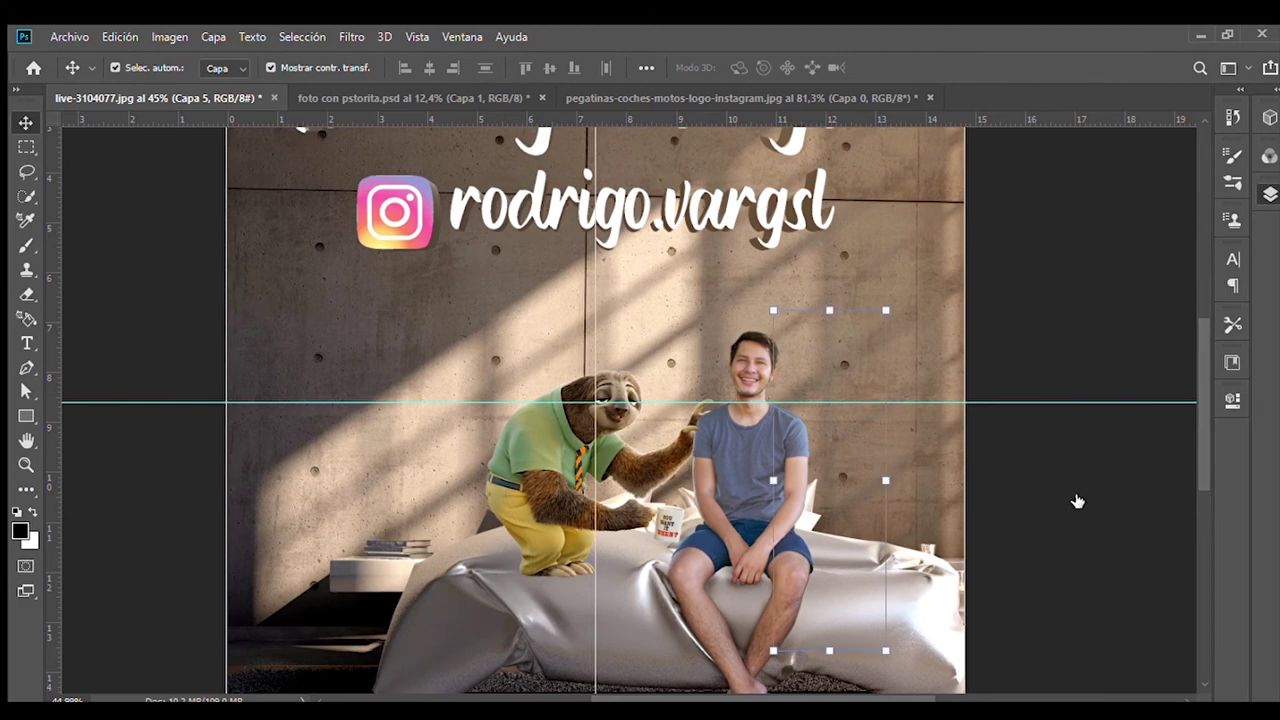
key("alt+bracketright")
key("ctrl+t")
mouse_move(519, 536)
left_mouse_down()
mouse_move(657, 319)
mouse_move(704, 325)
left_mouse_up()
scroll(760, 365, "up", 2)
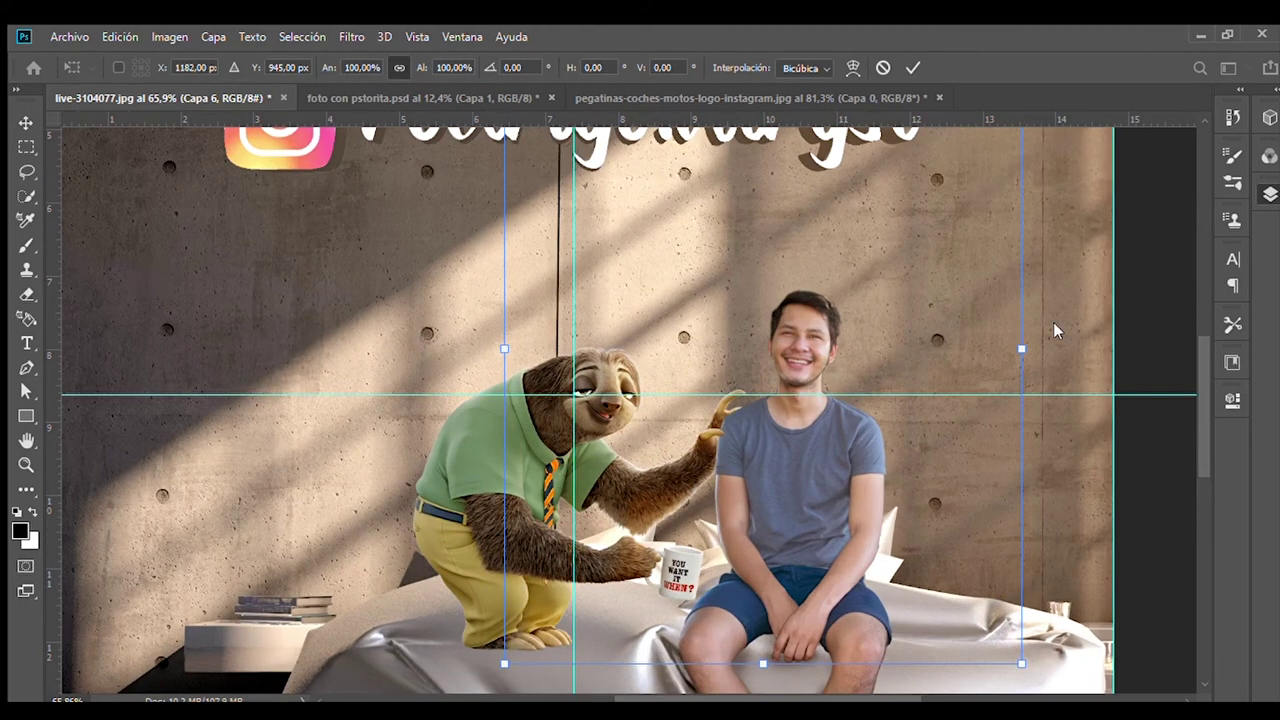
mouse_move(646, 510)
left_mouse_down()
mouse_move(706, 461)
mouse_move(490, 552)
left_mouse_up()
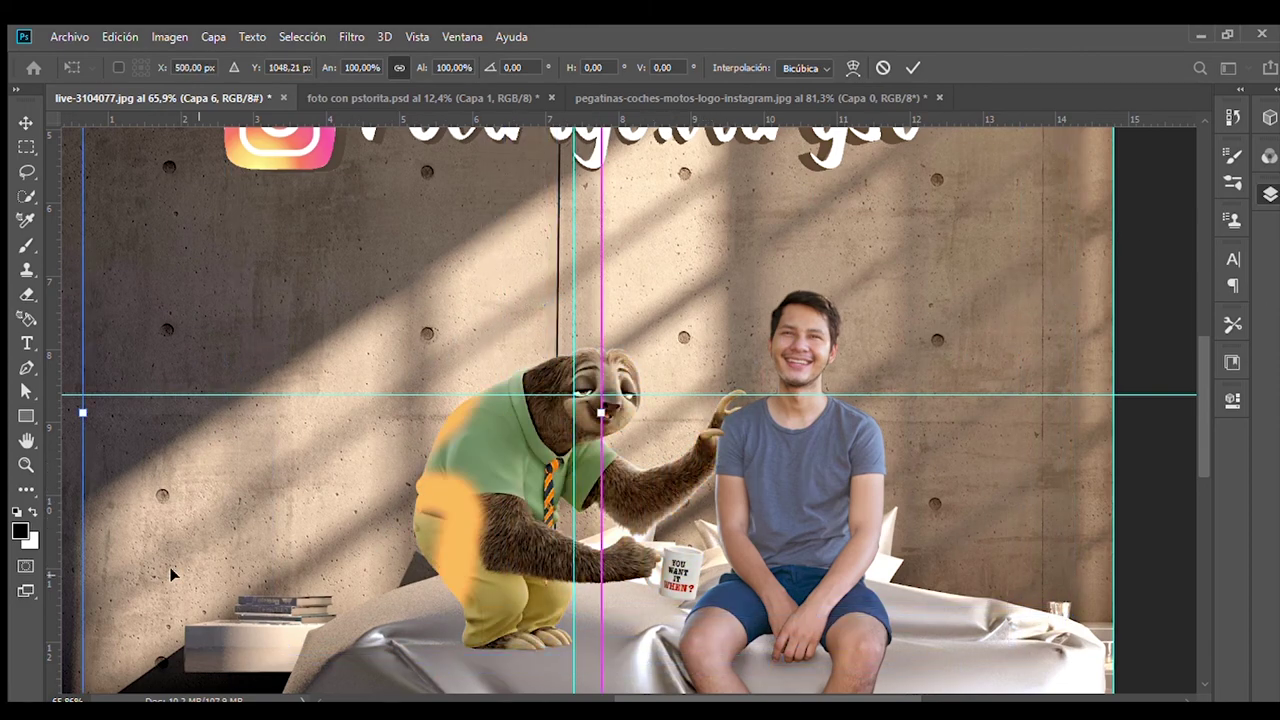
scroll(490, 552, "down", 2)
left_click_drag(671, 337, 672, 429)
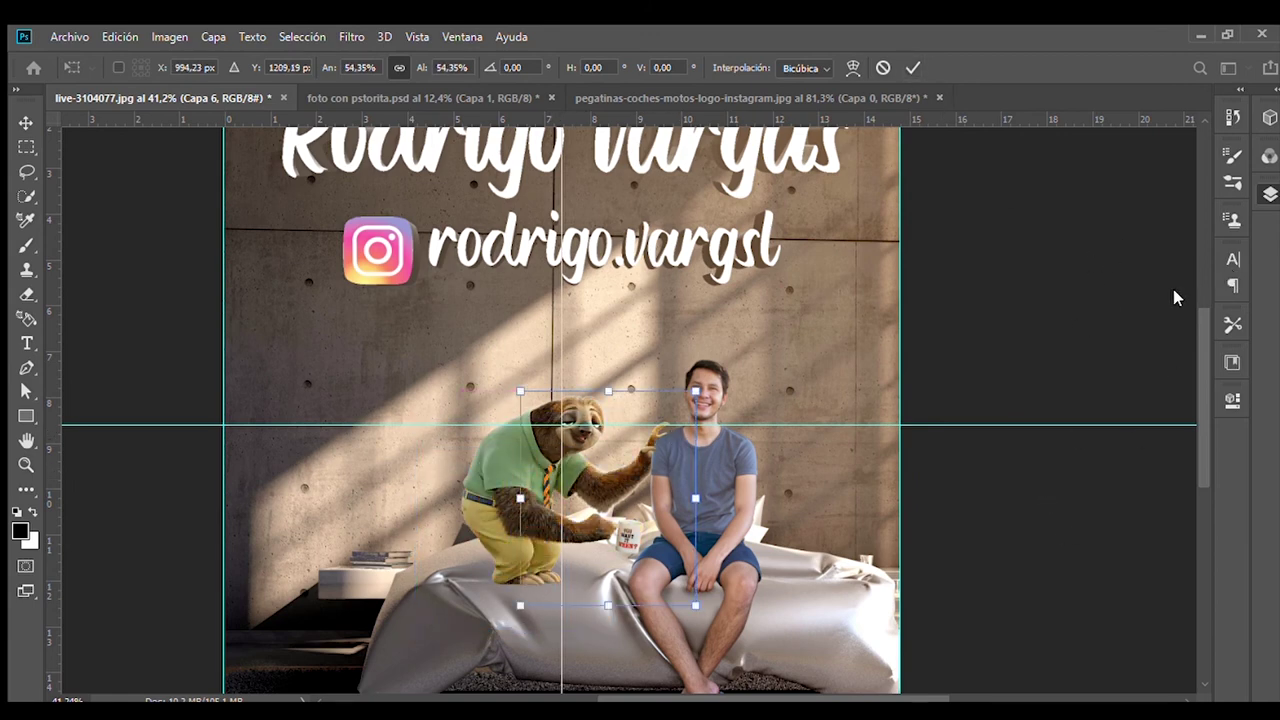
key("Return")
Step: Nudge the man slightly right so he sits beside the sloth
key("ctrl+t")
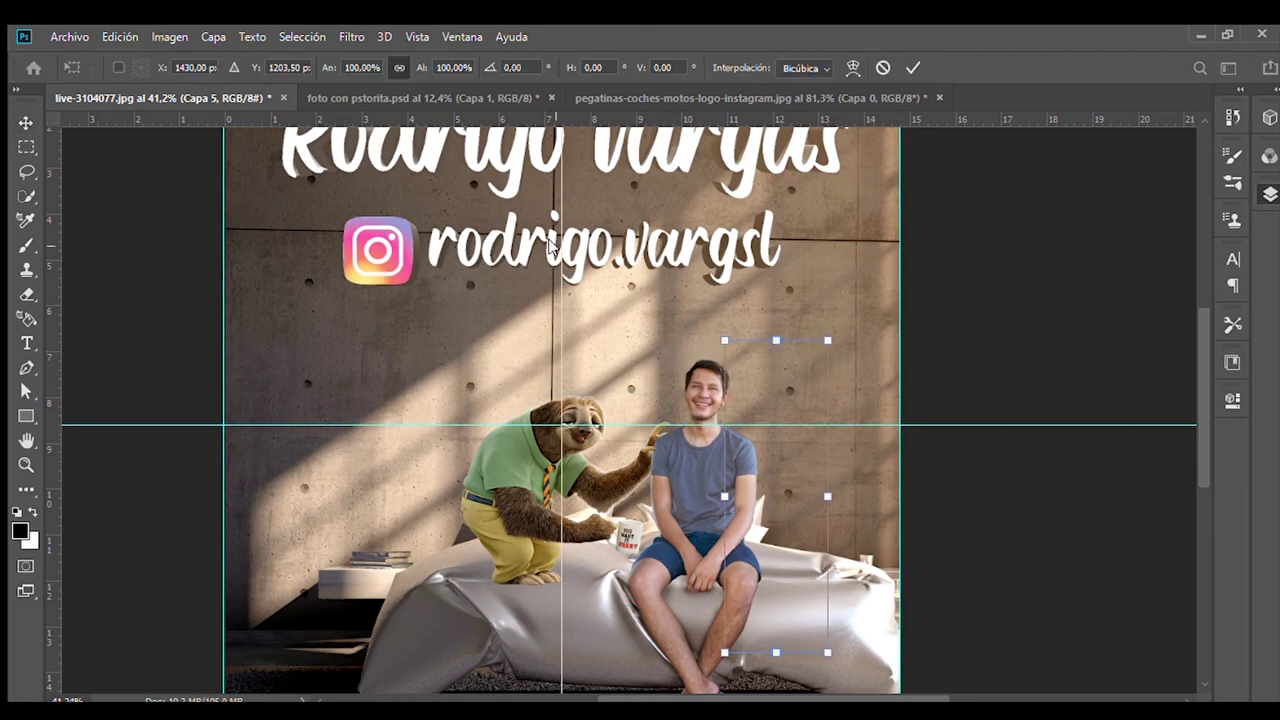
key("shift+Right")
key("shift+Right")
key("shift+Right")
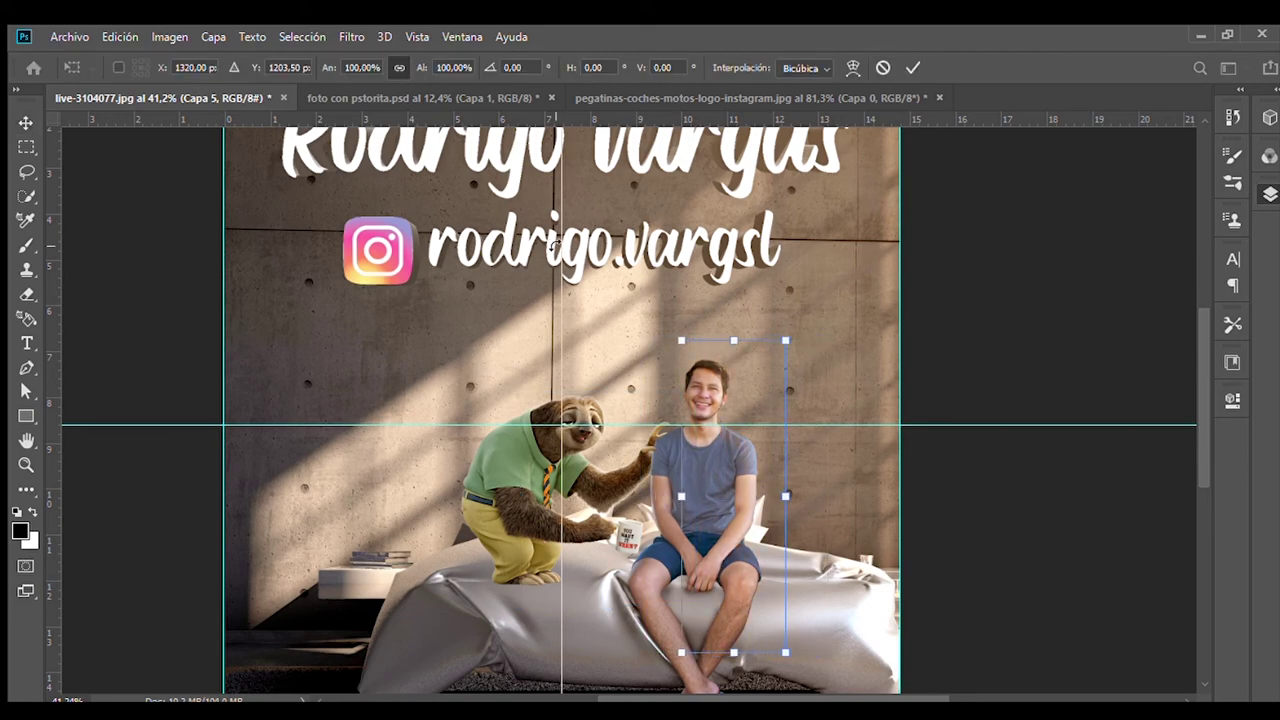
key("Return")
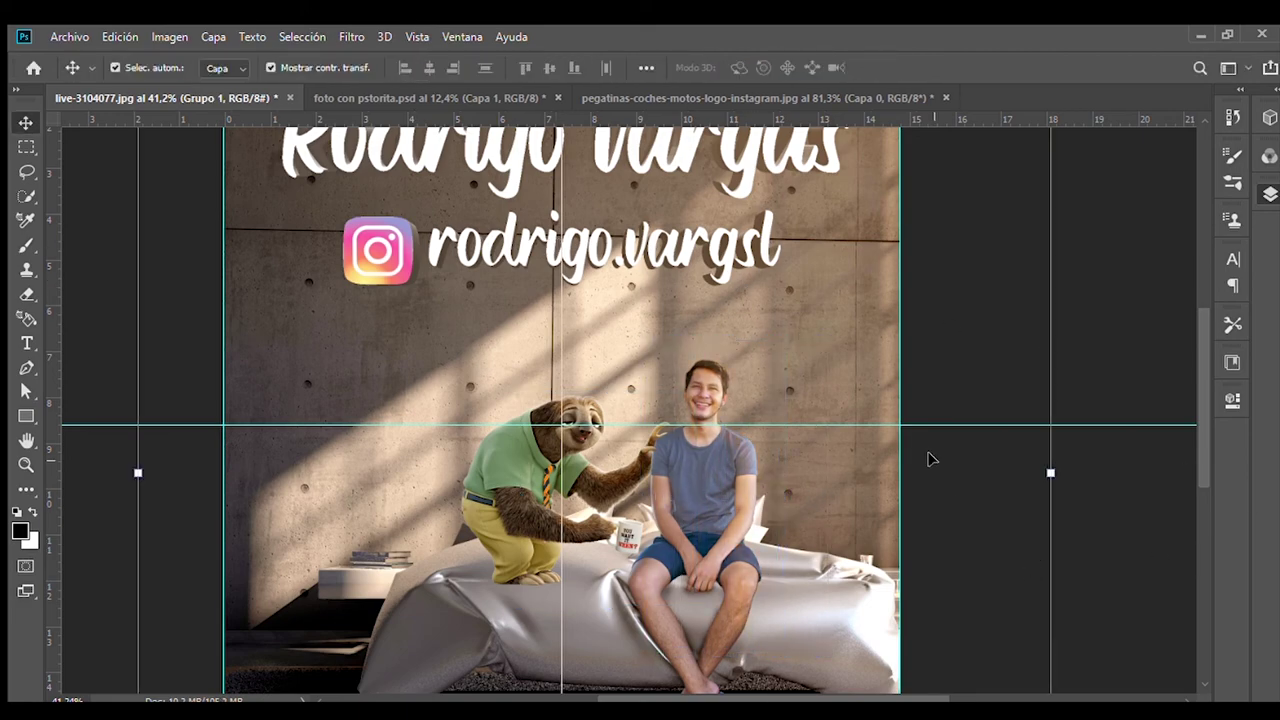
scroll(929, 457, "down", 3)
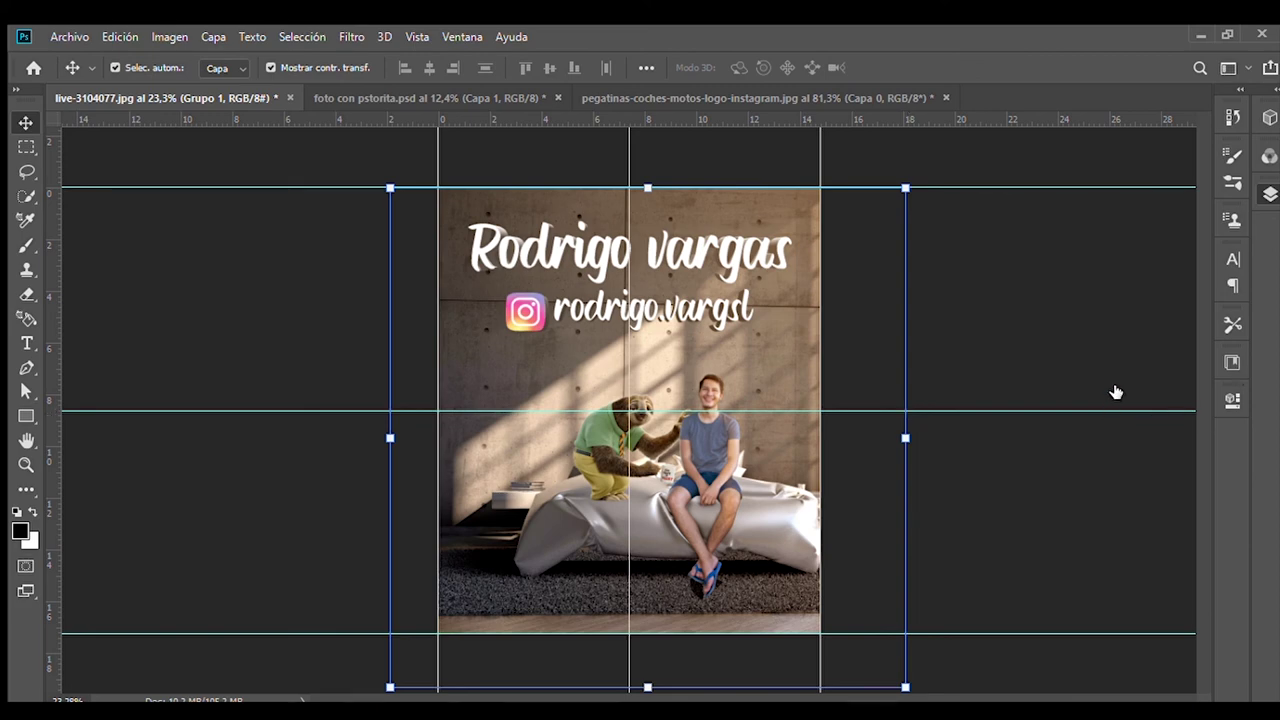
Step: Add a new layer above the name title and paint an orange glow at the upper right
key("alt+bracketright")
key("ctrl+shift+alt+n")
key("b")
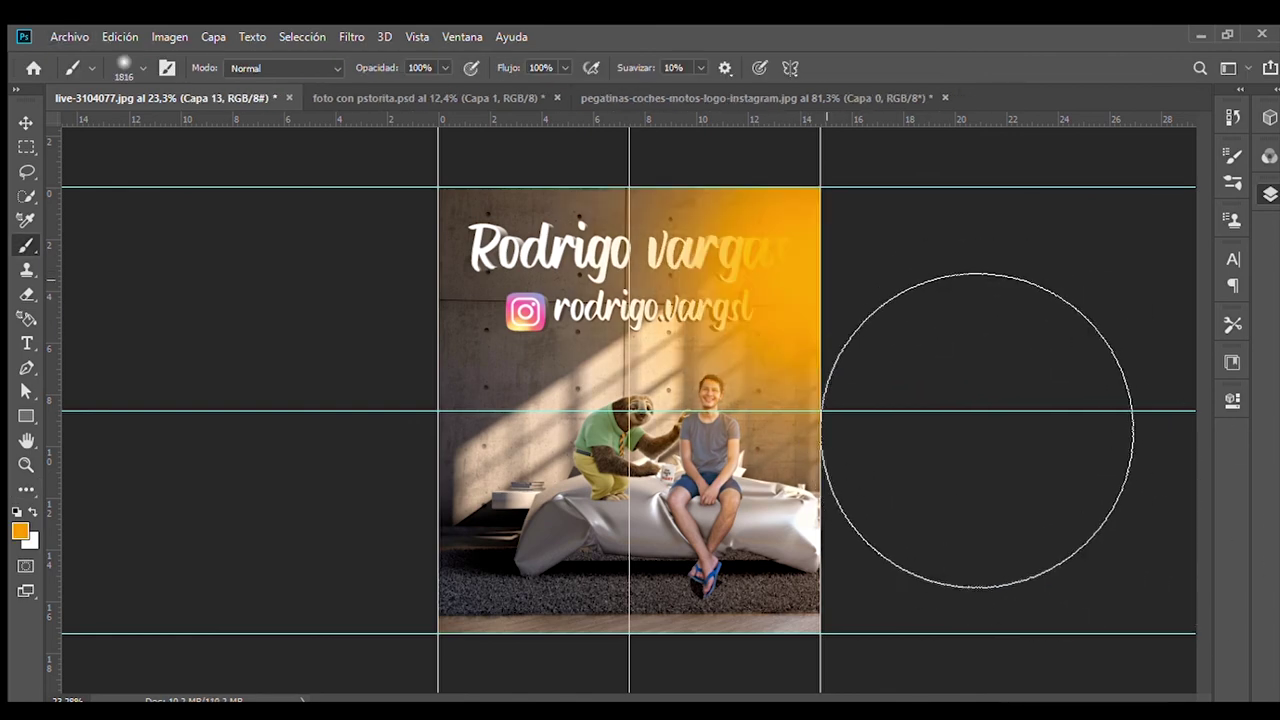
left_click_drag(977, 430, 1123, 457)
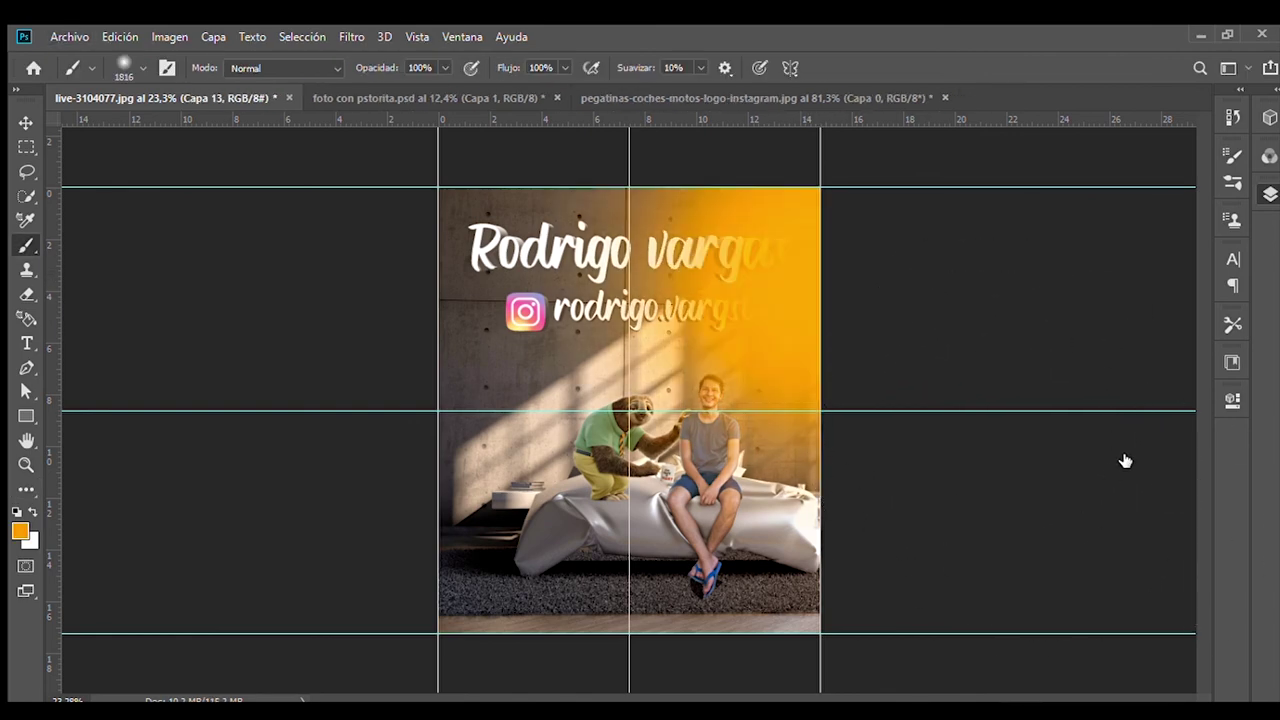
Step: Undo the orange glow strokes and hide the guide lines
key("ctrl+z")
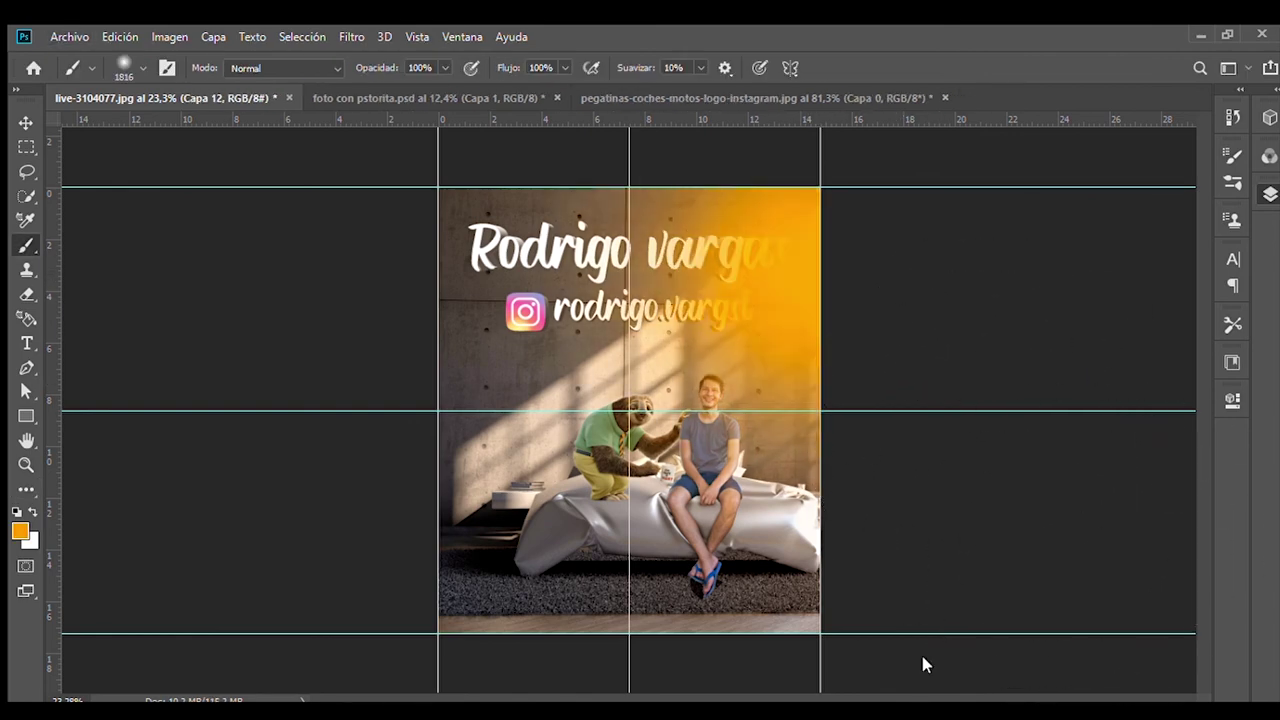
key("ctrl+z")
key("ctrl+z")
key("ctrl+z")
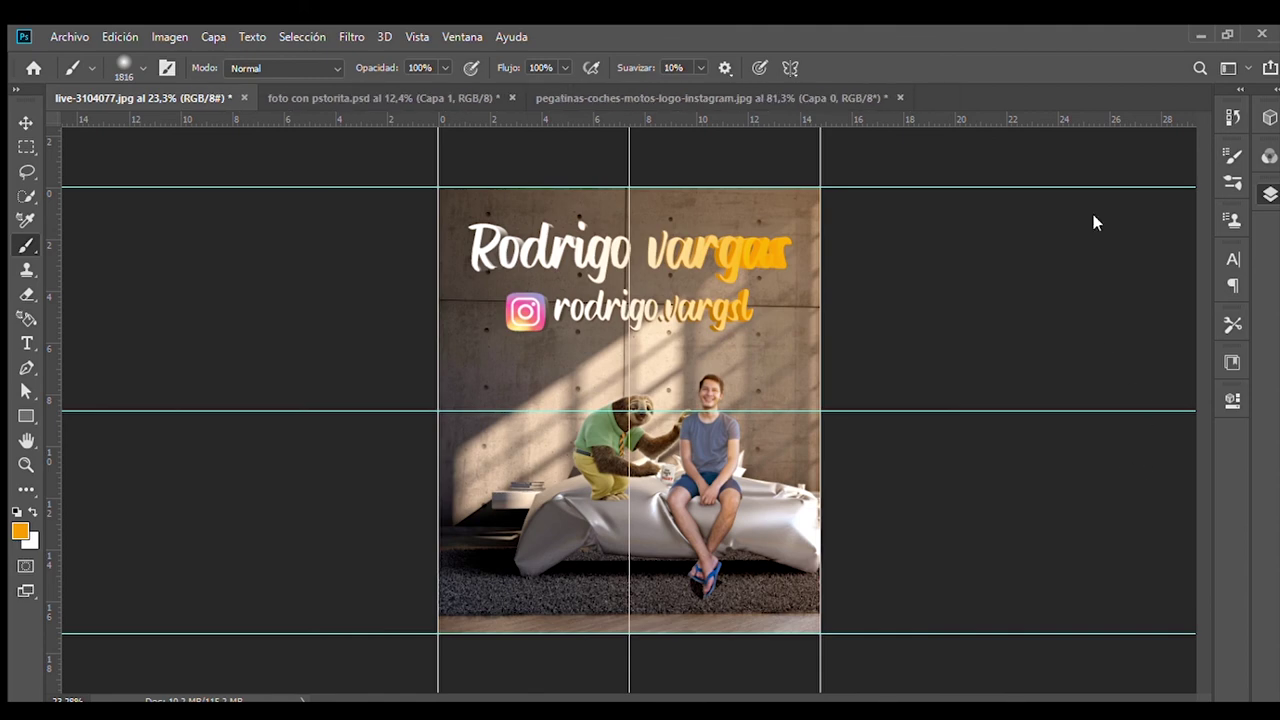
key("ctrl+z")
key("ctrl+z")
key("ctrl+z")
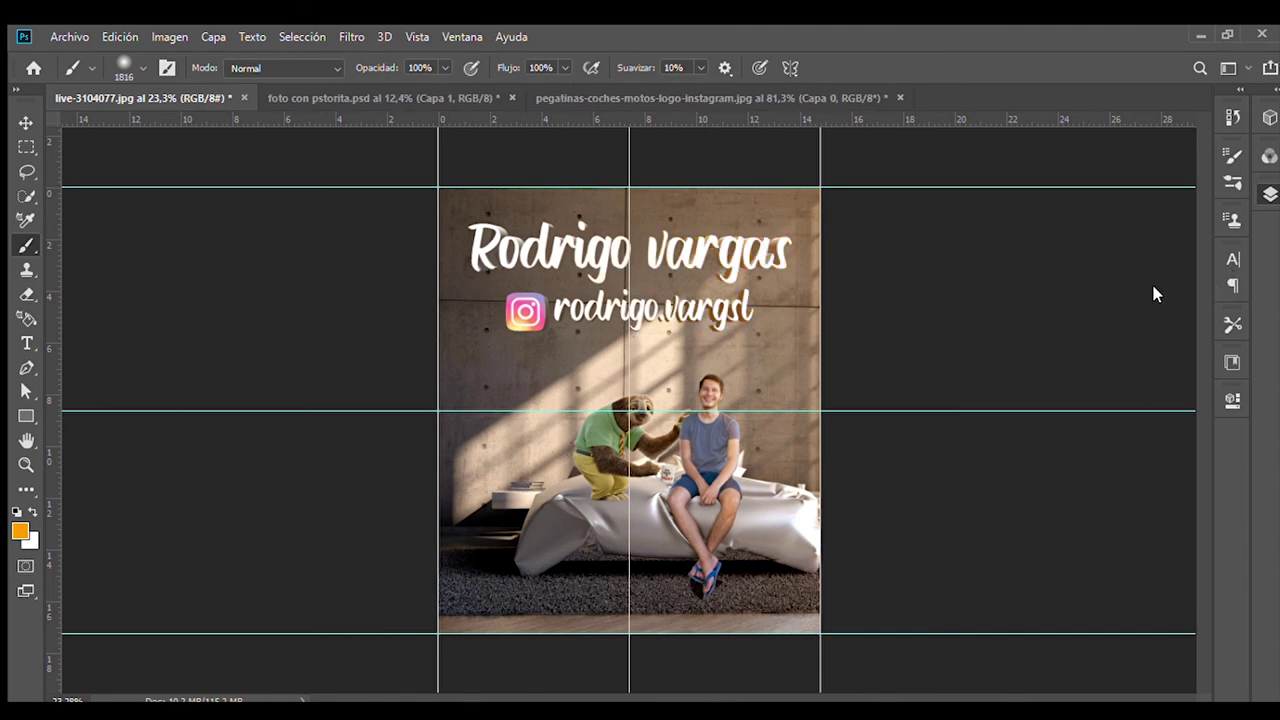
key("ctrl+z")
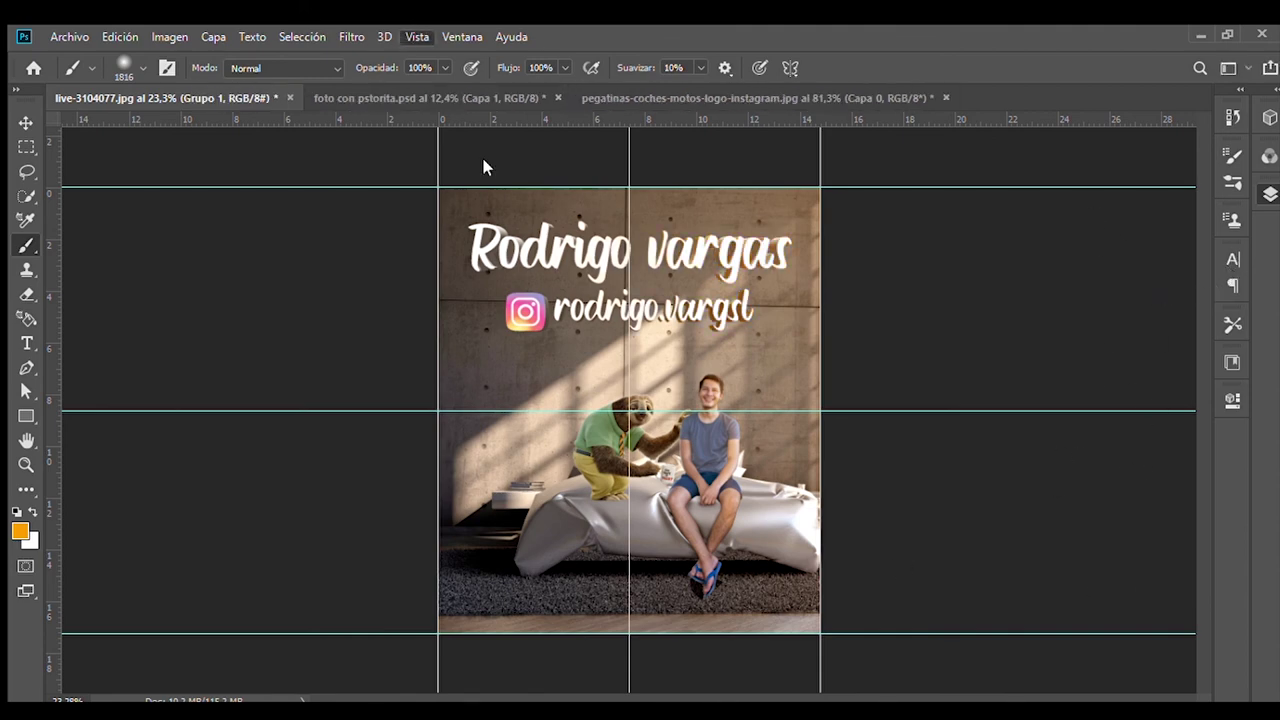
key("ctrl+semicolon")
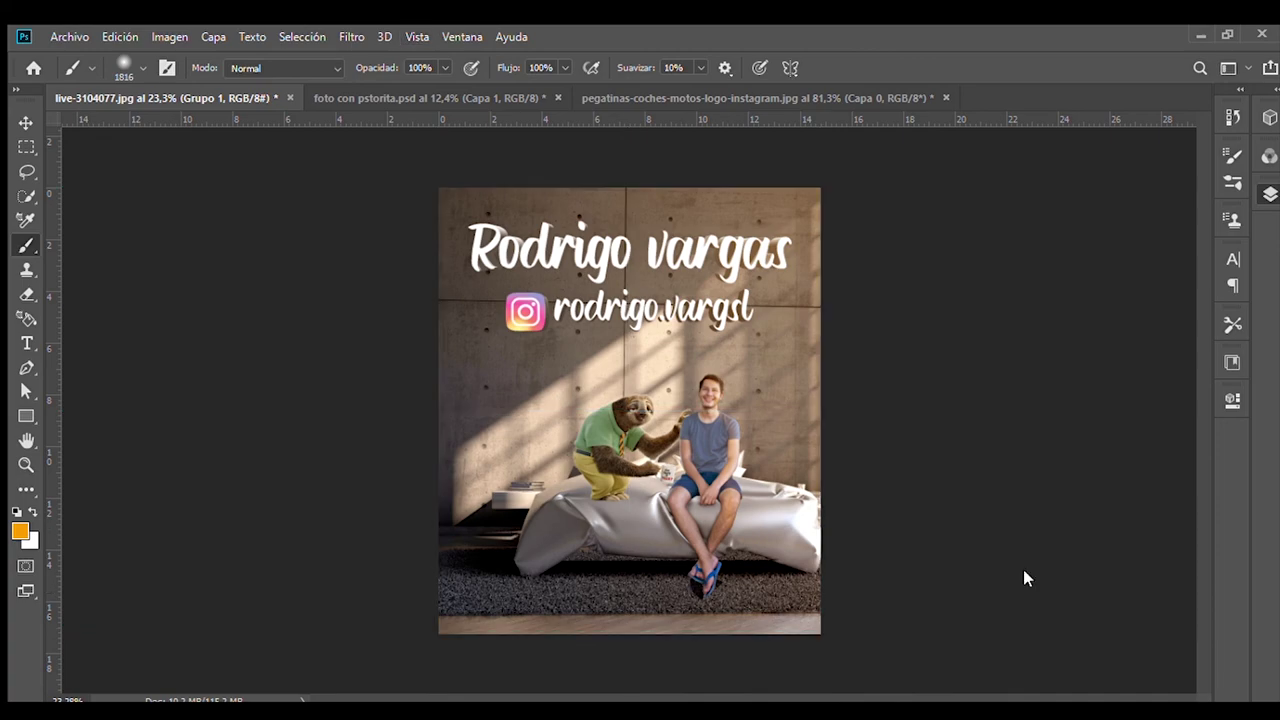